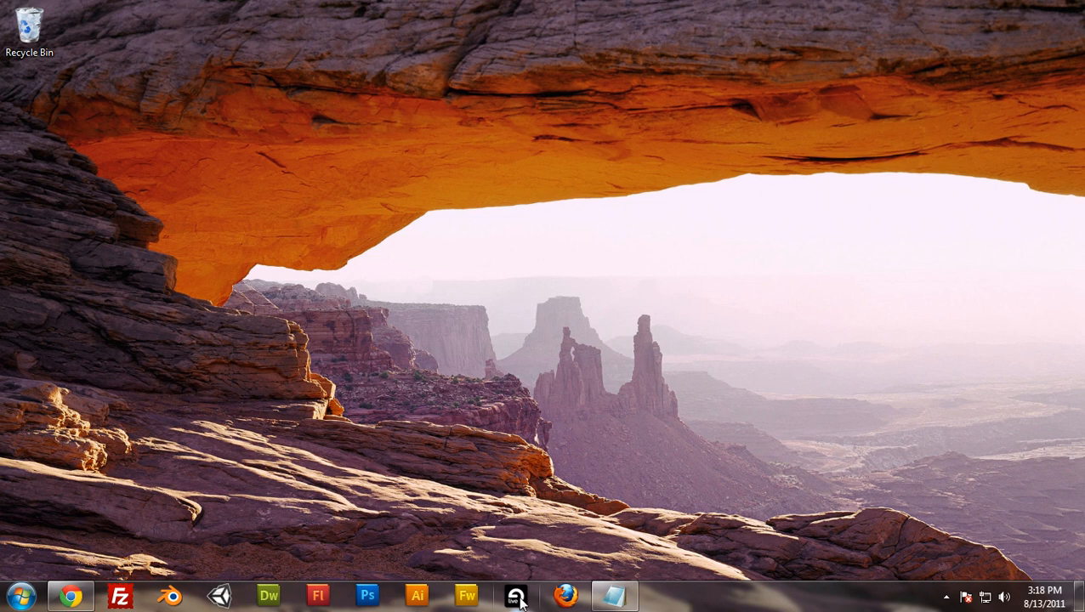
# Launch Ableton Live 8 and leave the new untitled set in a maximized window with the 1 Audio track selected
pyautogui.click(517, 598)
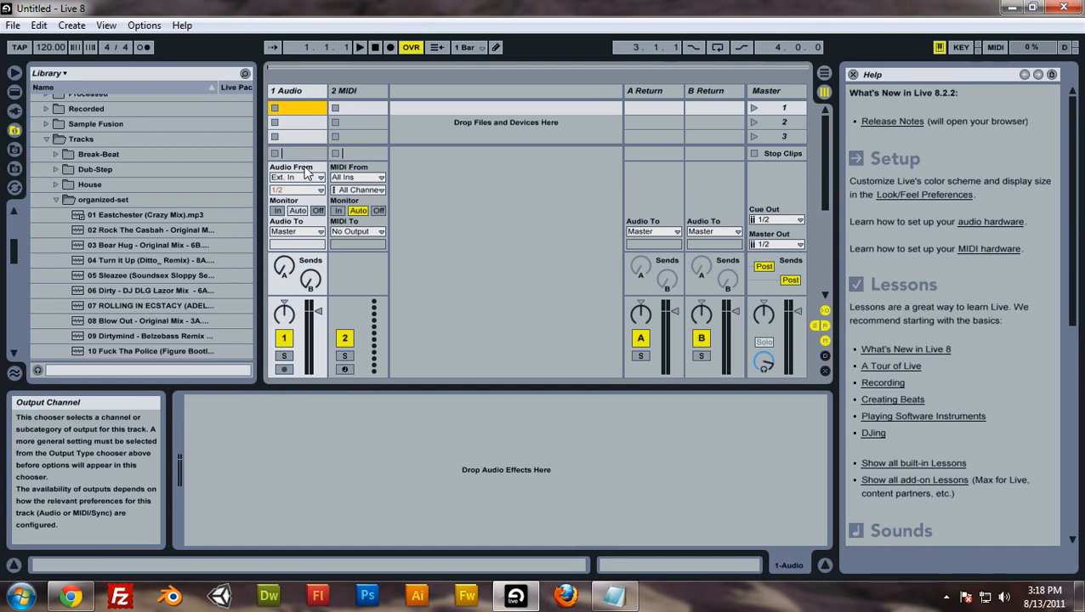
pyautogui.click(319, 91)
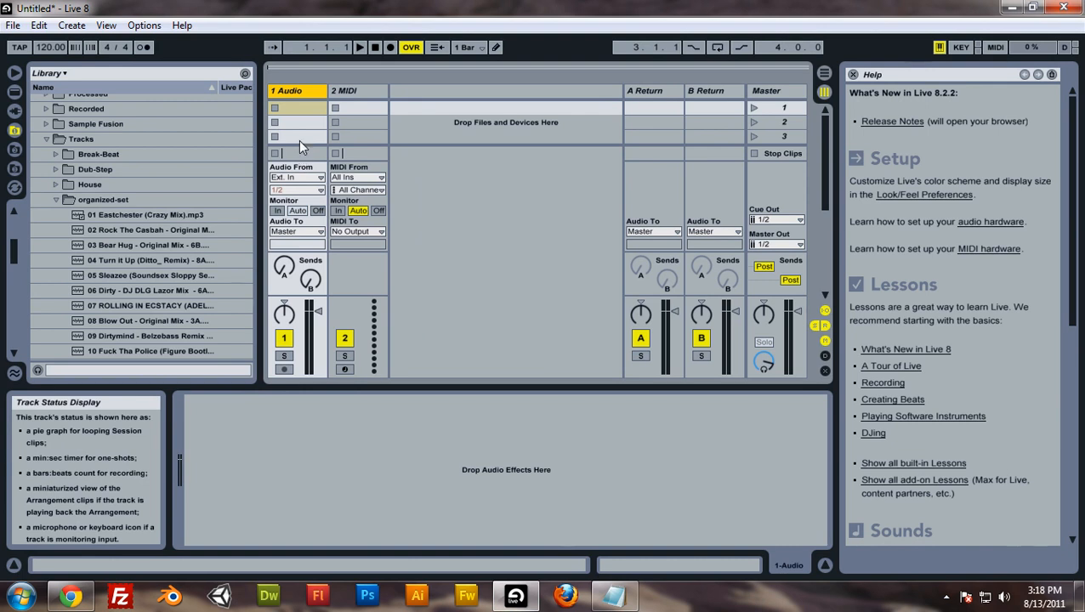
pyautogui.doubleClick(63, 4)
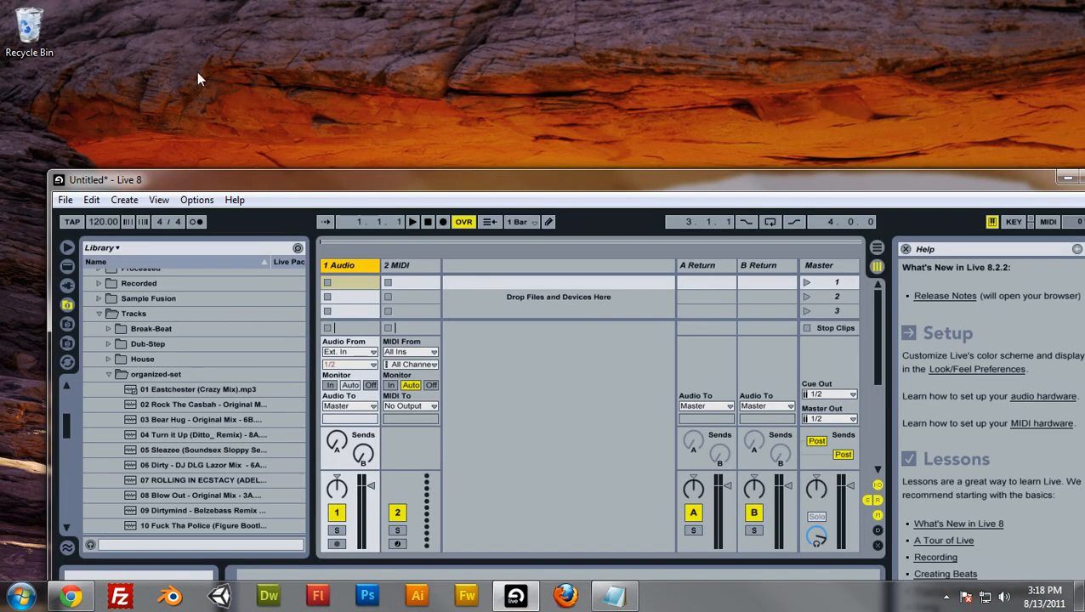
pyautogui.doubleClick(381, 179)
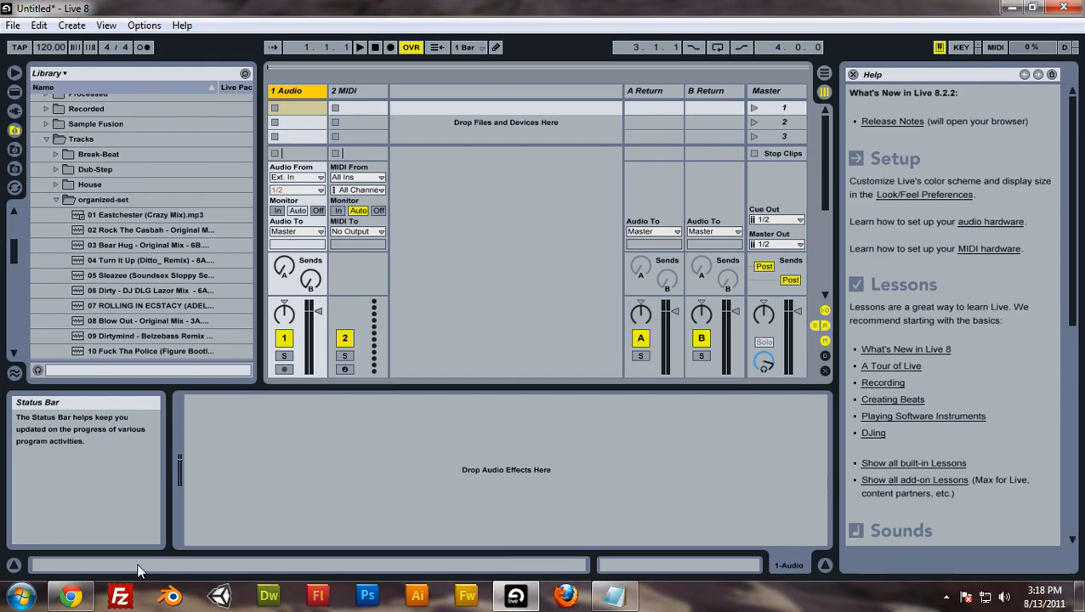
pyautogui.click(71, 596)
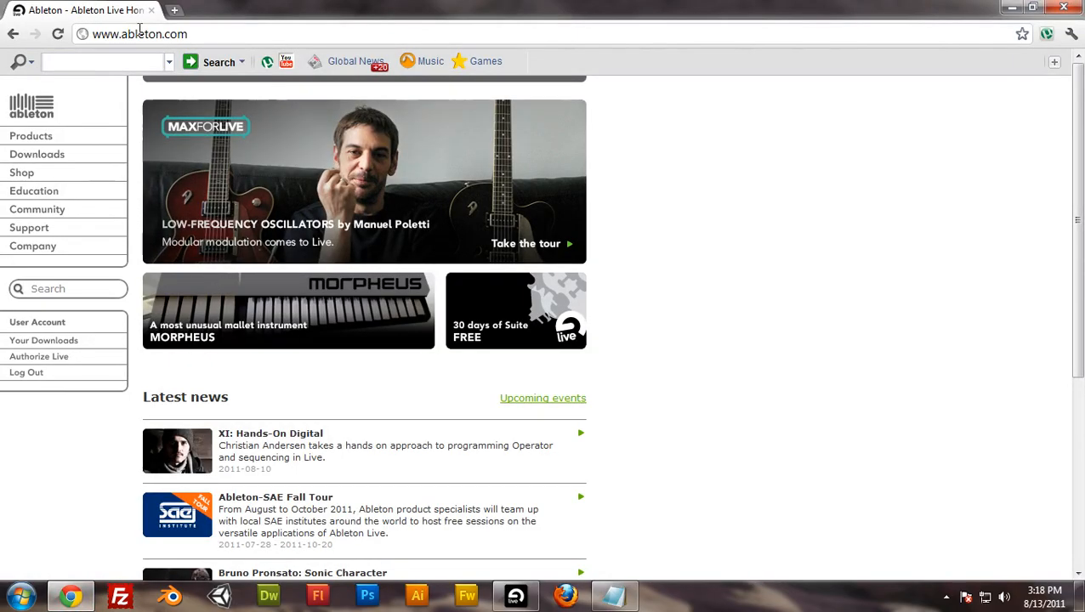
pyautogui.moveTo(121, 35); pyautogui.dragTo(195, 33)
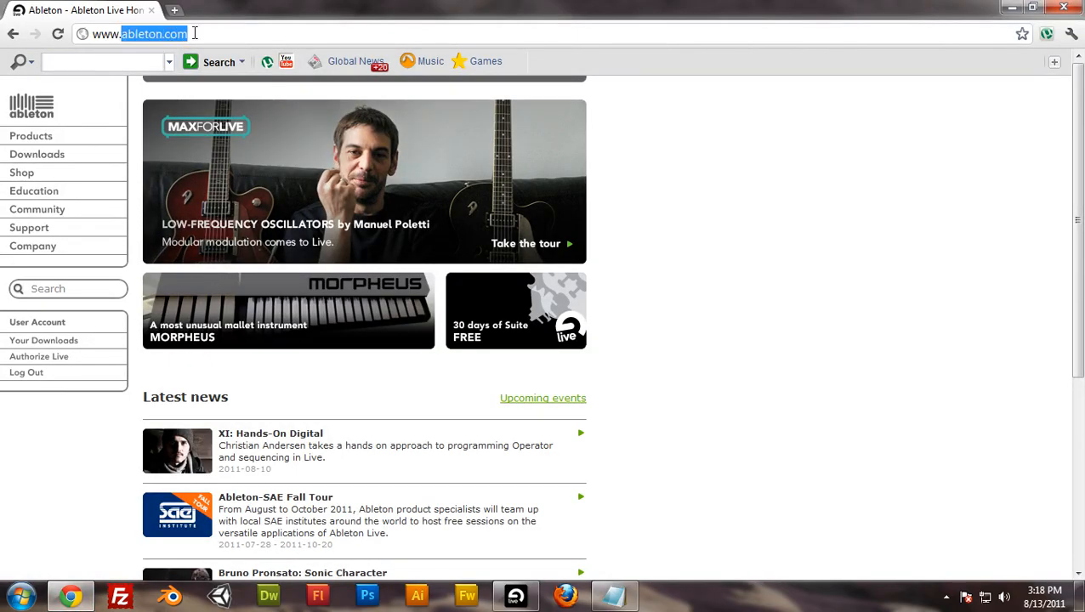
pyautogui.click(215, 33)
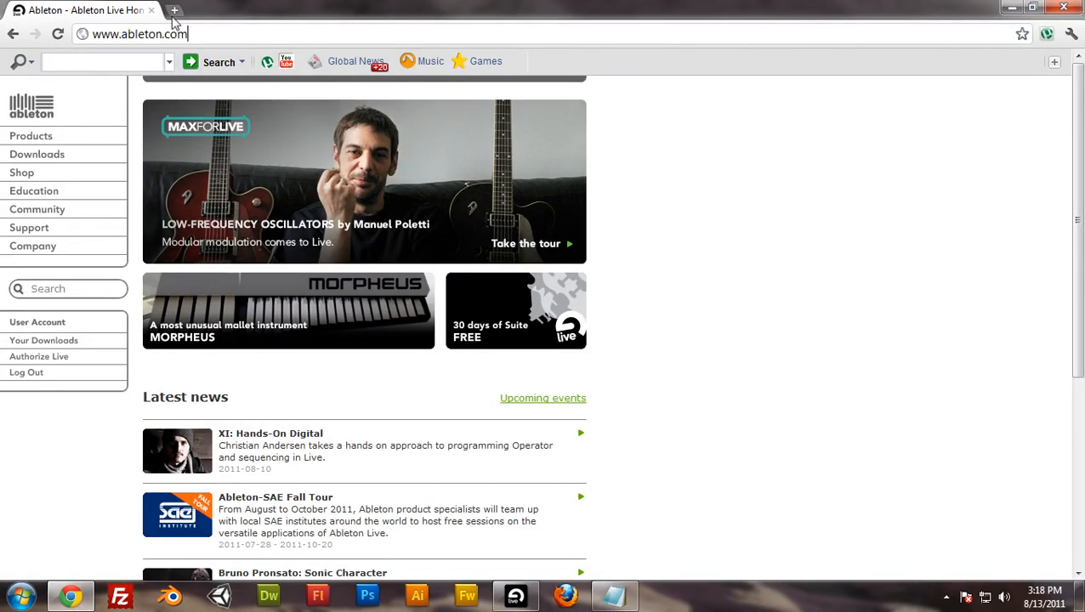
pyautogui.rightClick(64, 147)
pyautogui.click(121, 148)
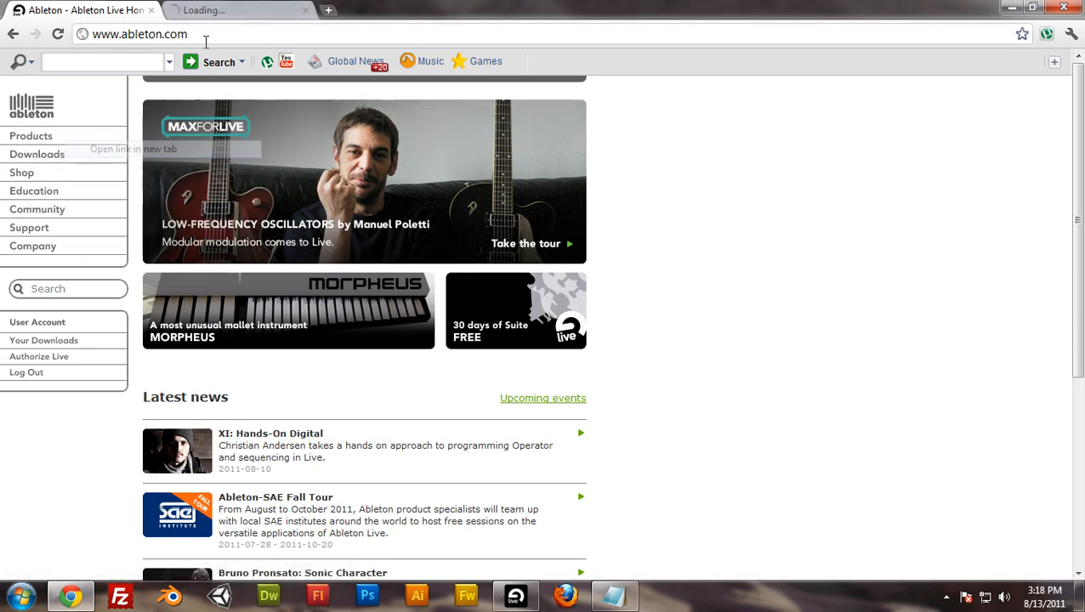
pyautogui.click(223, 10)
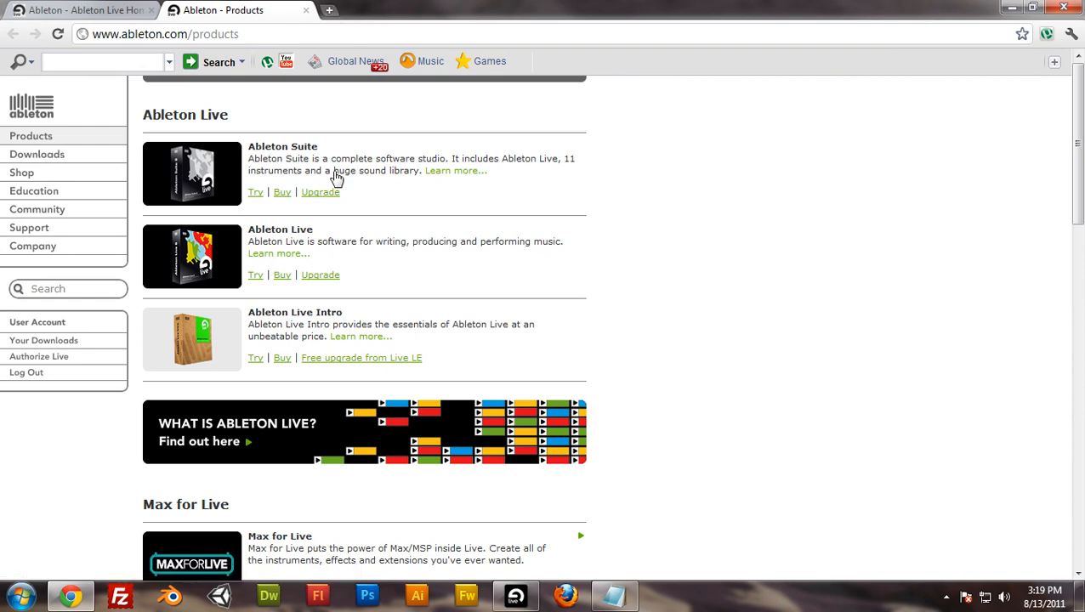
# Switch back to Ableton Live and replace the 2 MIDI track with a second audio track
pyautogui.click(515, 596)
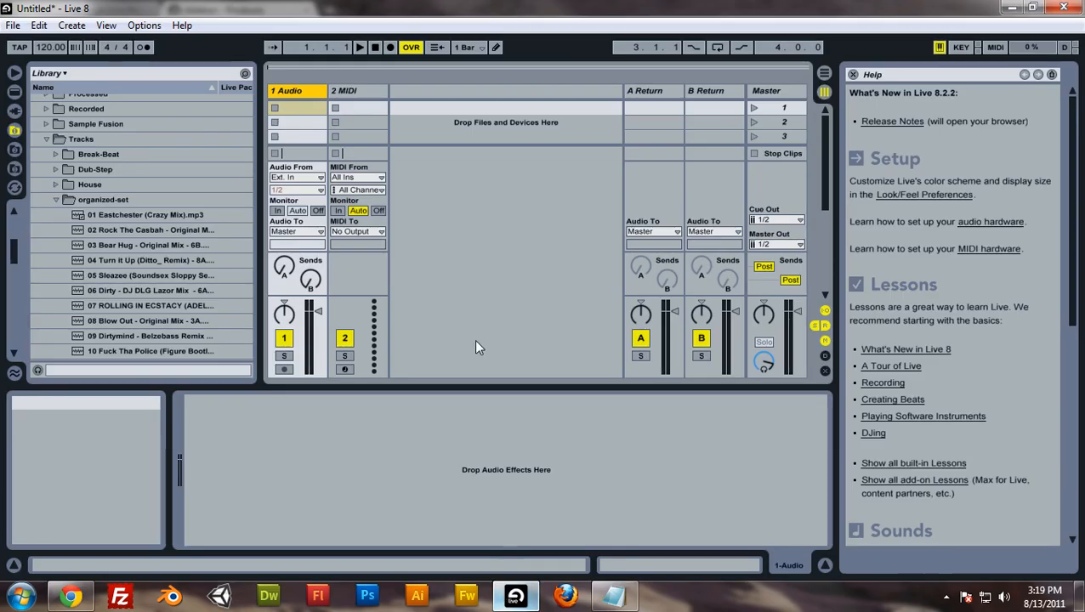
pyautogui.click(349, 88)
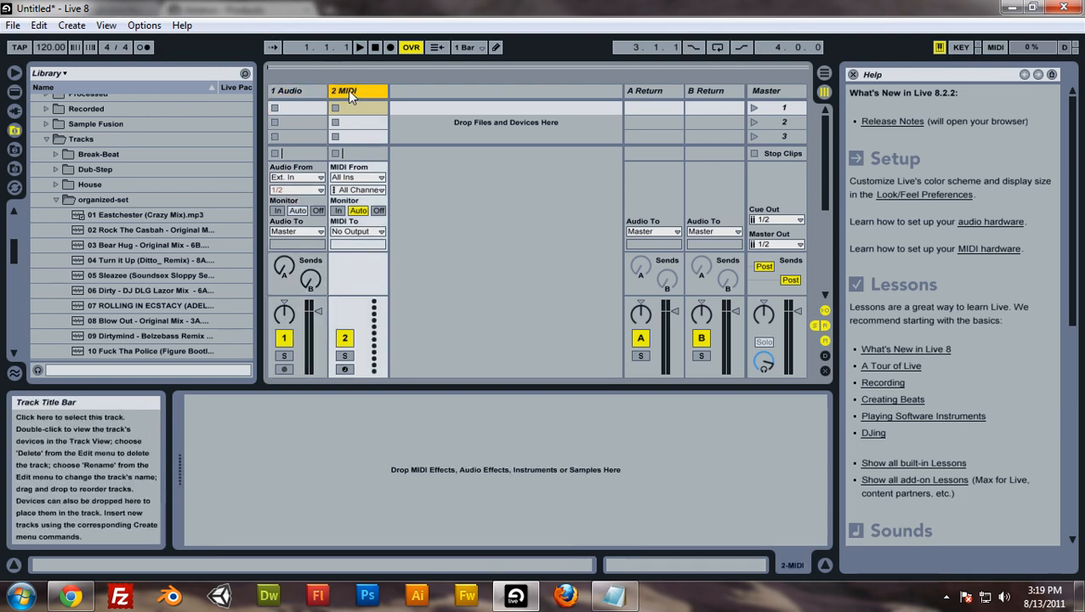
pyautogui.rightClick(347, 90)
pyautogui.click(370, 94)
pyautogui.rightClick(367, 91)
pyautogui.click(400, 100)
pyautogui.click(359, 110)
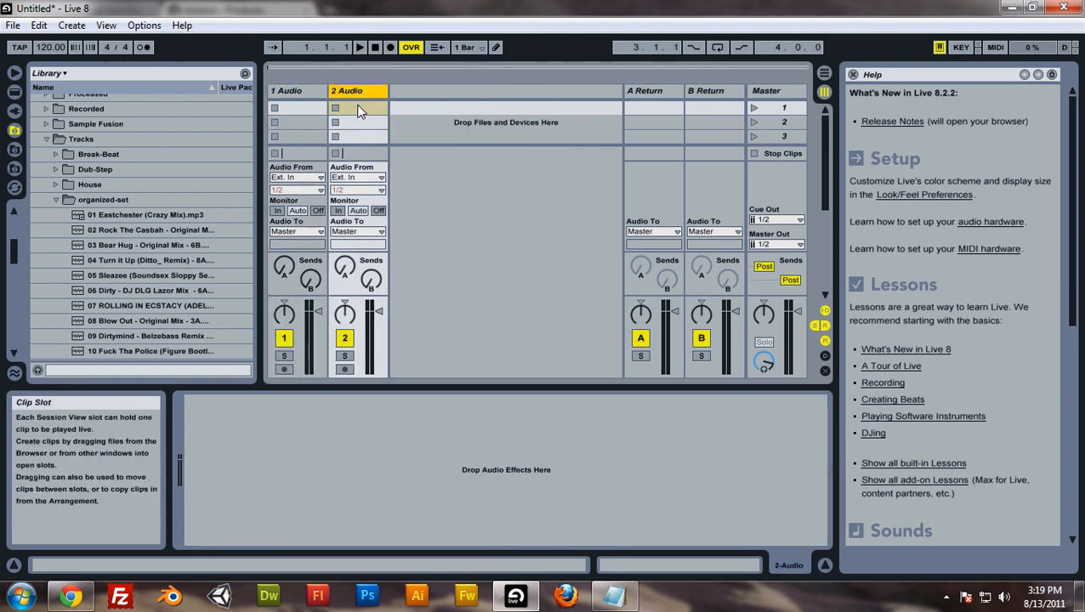
pyautogui.click(307, 96)
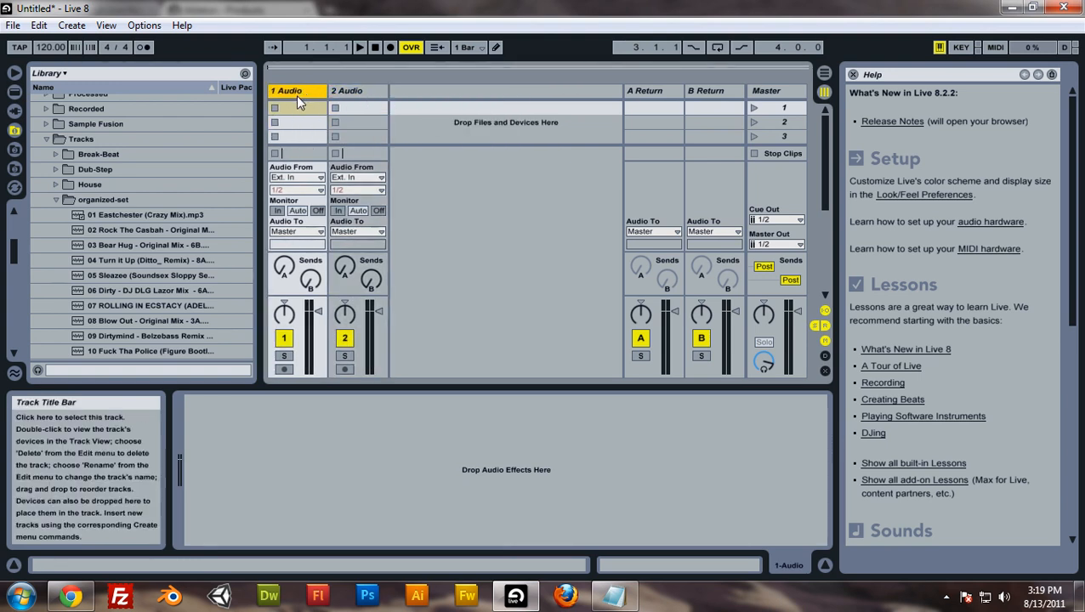
pyautogui.click(355, 94)
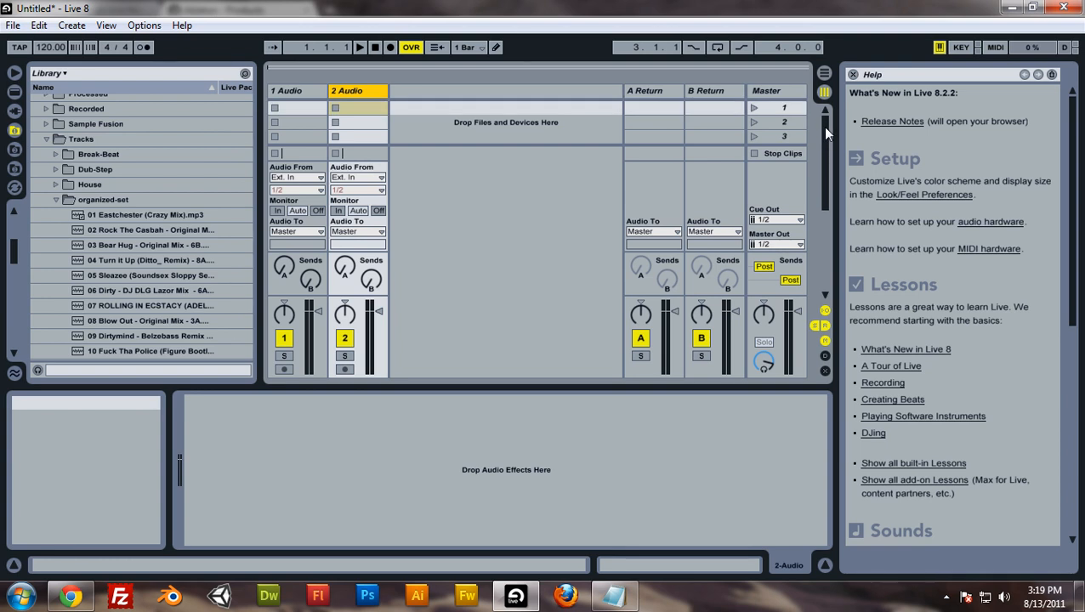
pyautogui.moveTo(822, 125)
pyautogui.mouseDown()
pyautogui.moveTo(823, 136)
pyautogui.moveTo(823, 116)
pyautogui.mouseUp()
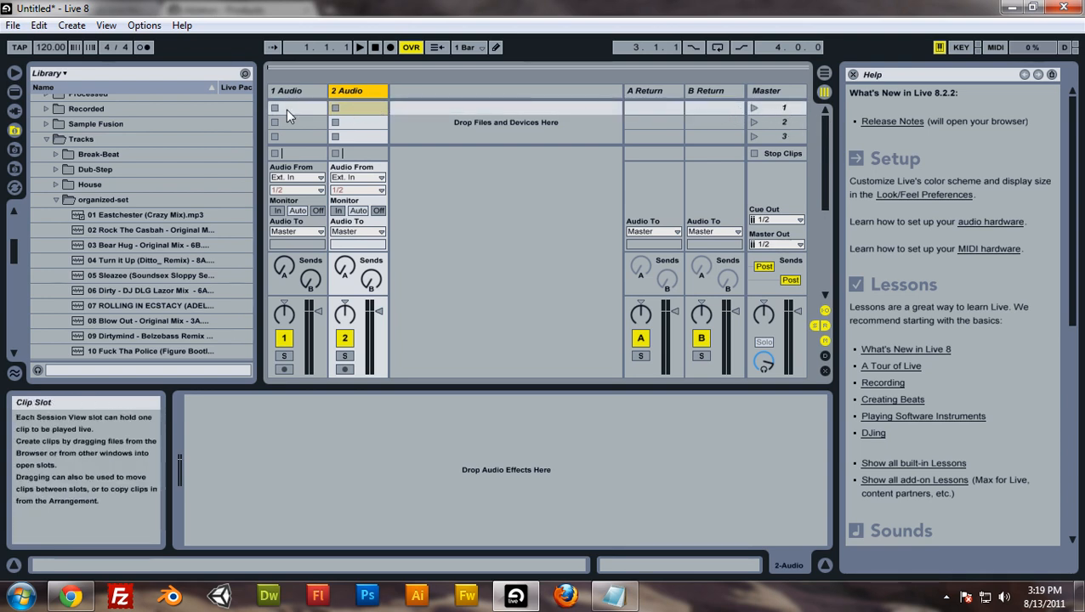
pyautogui.moveTo(829, 139); pyautogui.dragTo(806, 99)
pyautogui.click(789, 128)
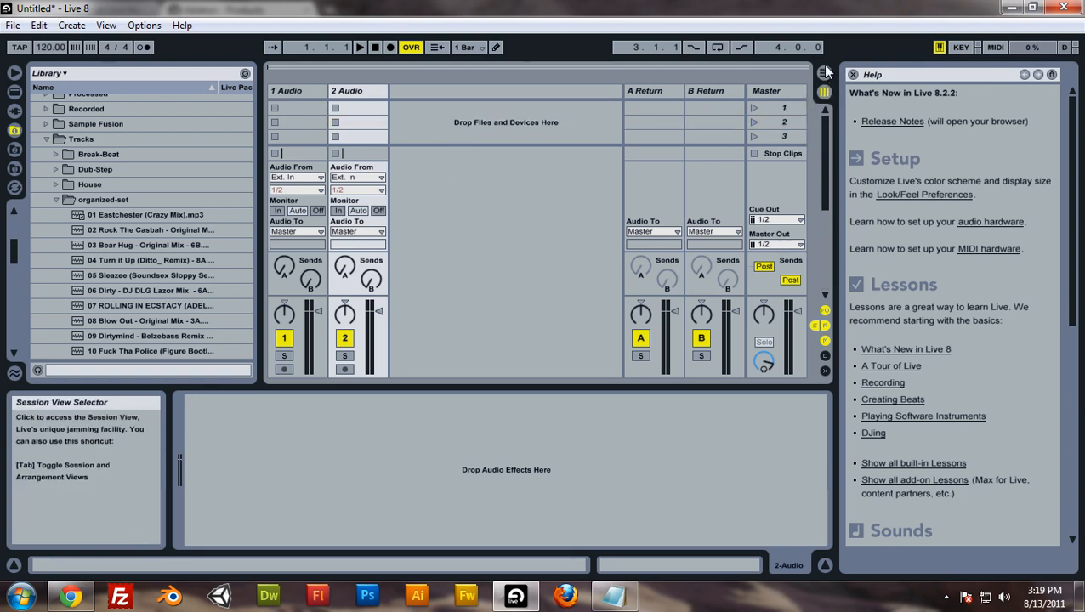
# Switch to Chrome and look over the Ableton home page and Products page
pyautogui.click(516, 595)
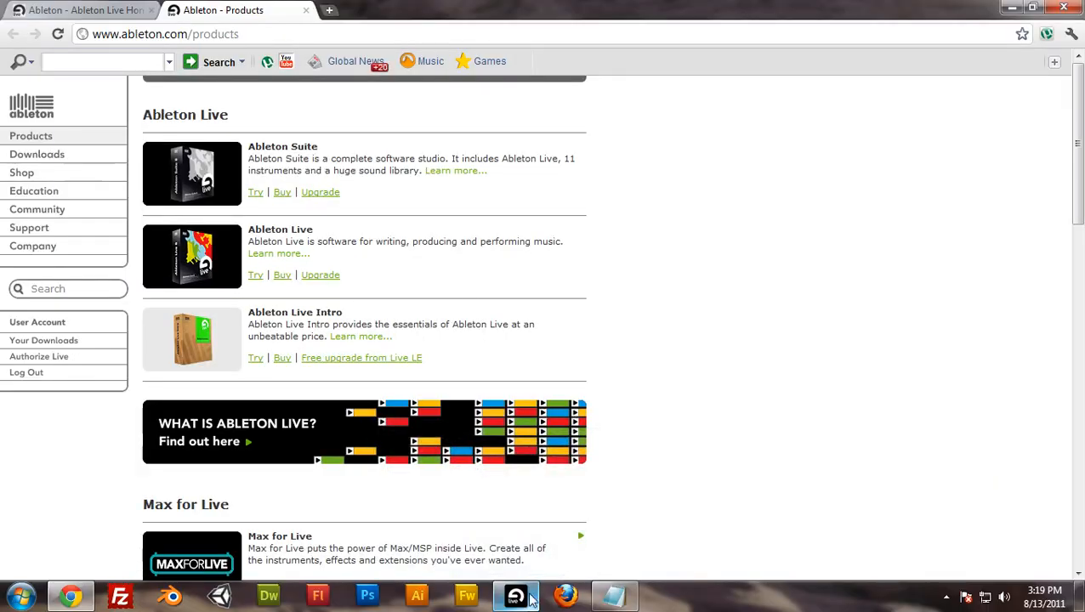
pyautogui.click(112, 12)
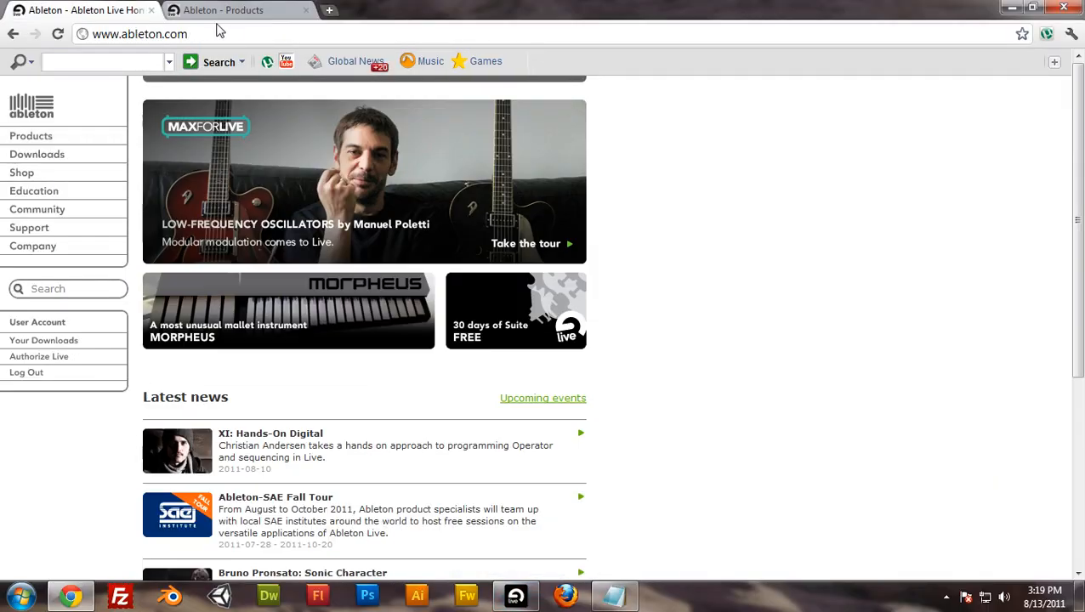
pyautogui.click(241, 16)
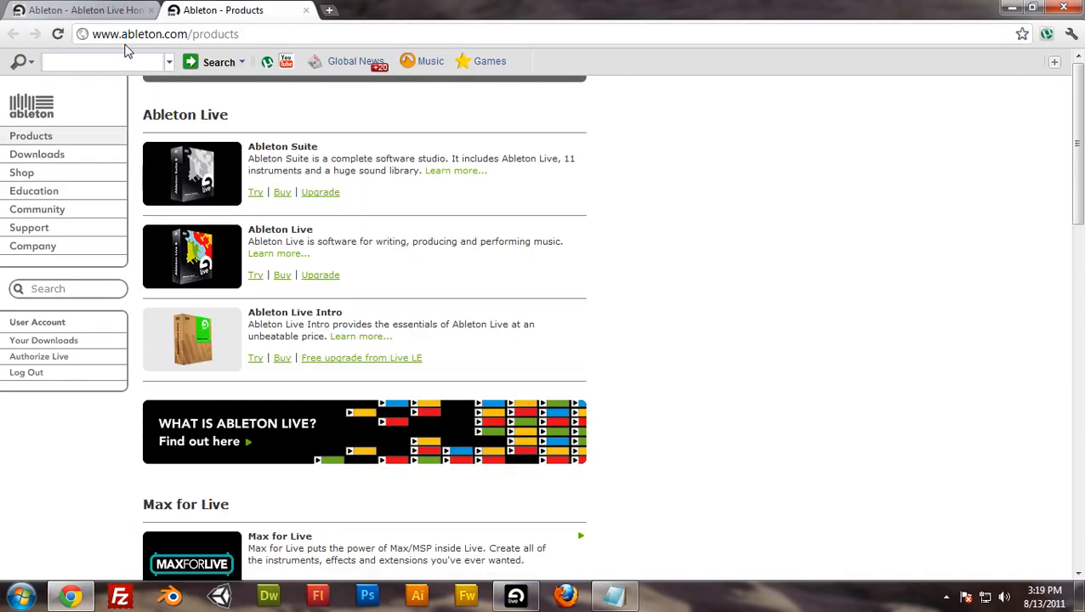
pyautogui.click(136, 17)
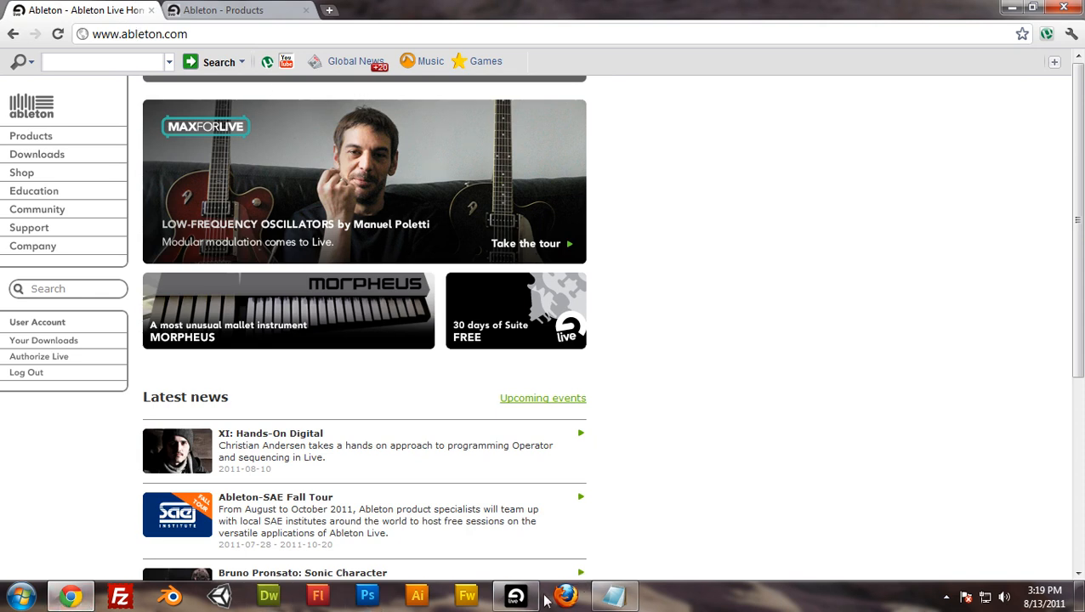
pyautogui.click(81, 602)
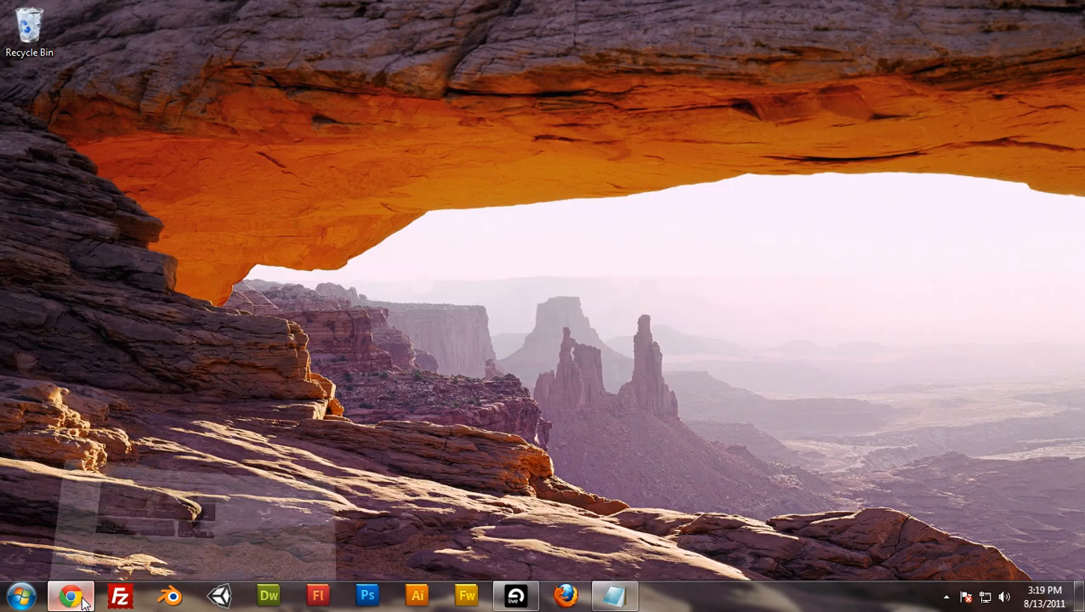
pyautogui.click(83, 604)
# Open the Documents library in Windows Explorer and look inside the Library folder within Ableton
pyautogui.click(21, 597)
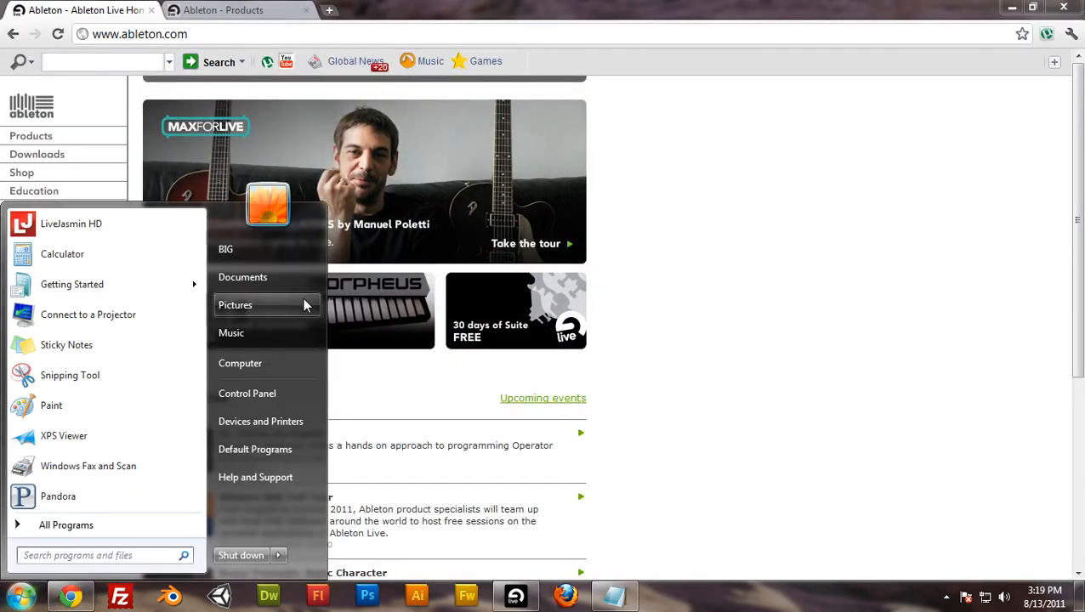
pyautogui.click(255, 277)
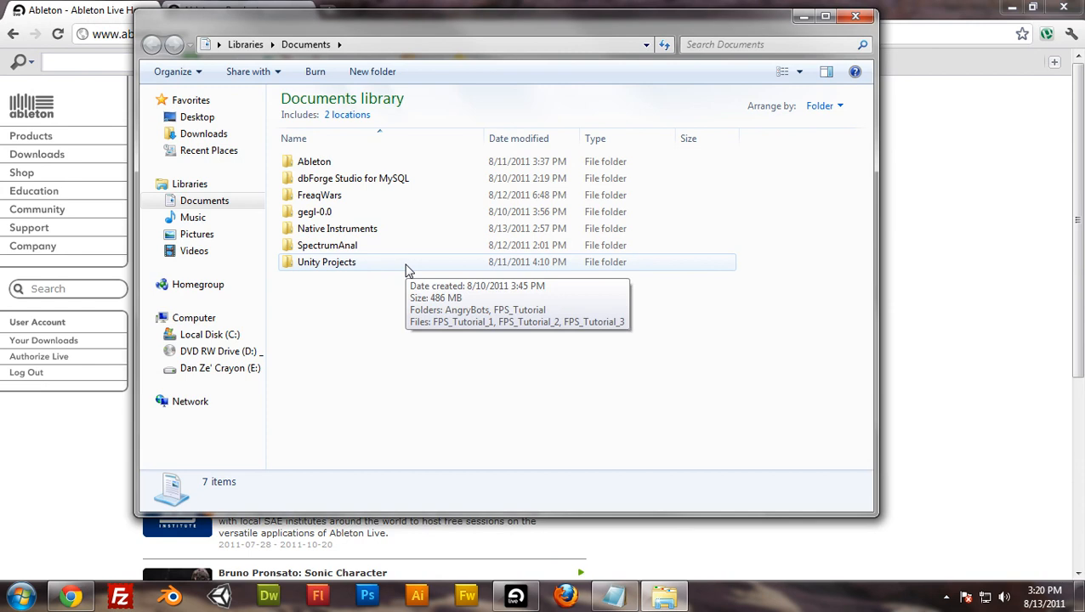
pyautogui.doubleClick(341, 163)
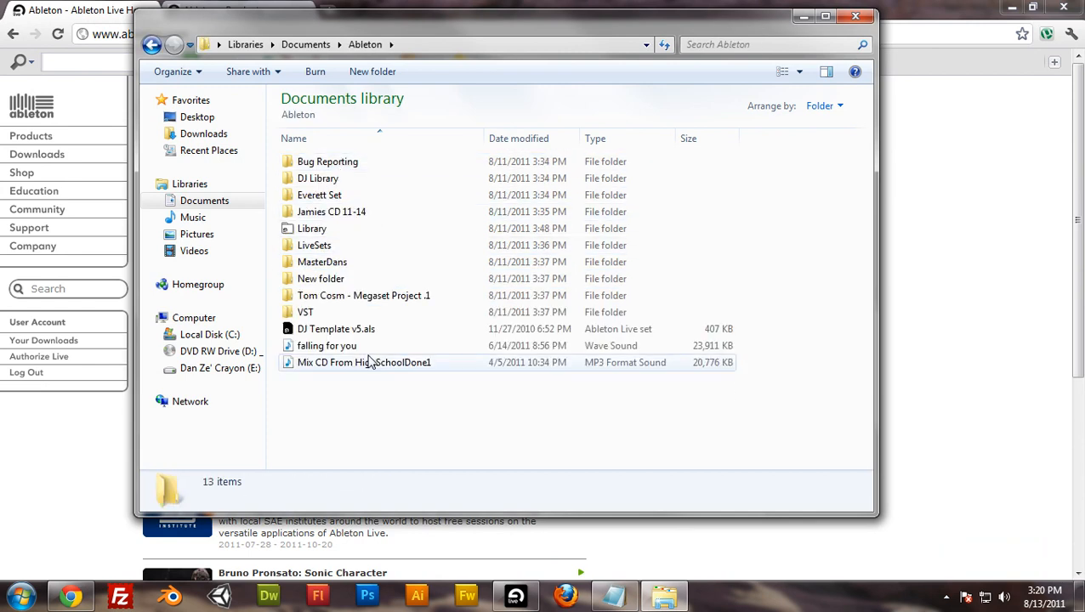
pyautogui.doubleClick(349, 230)
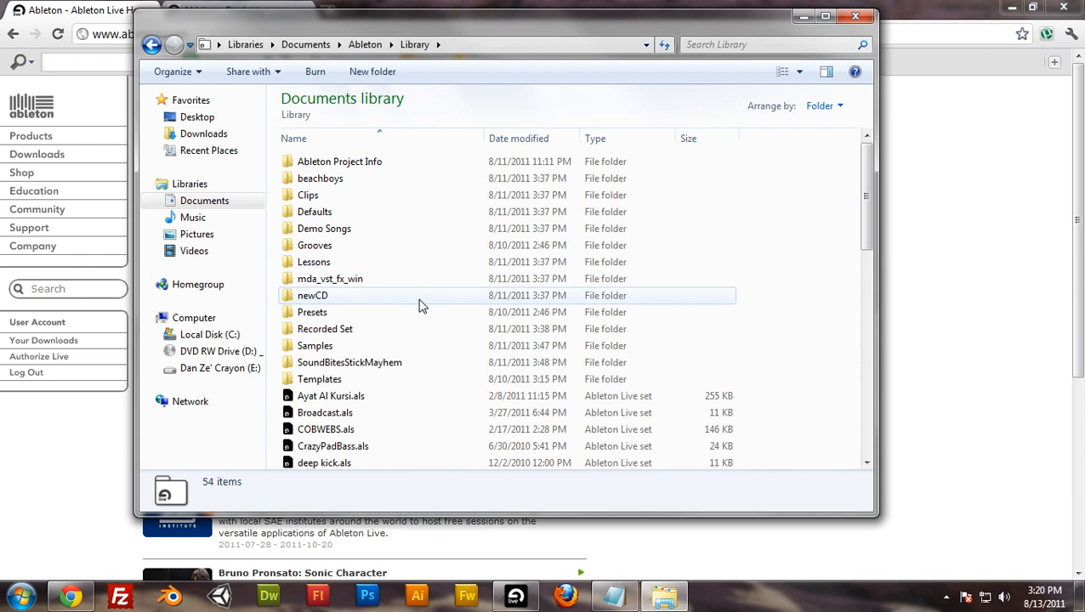
# Go back to Documents and open the organized-set folder under Ableton, Library, Samples and Tracks
pyautogui.click(153, 47)
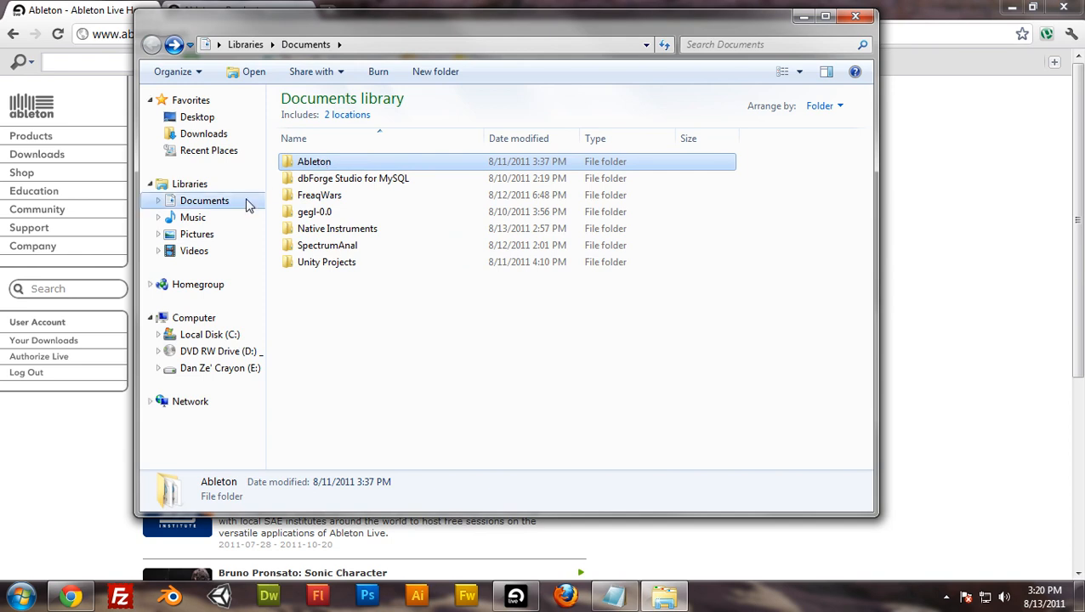
pyautogui.click(321, 166)
pyautogui.click(288, 168)
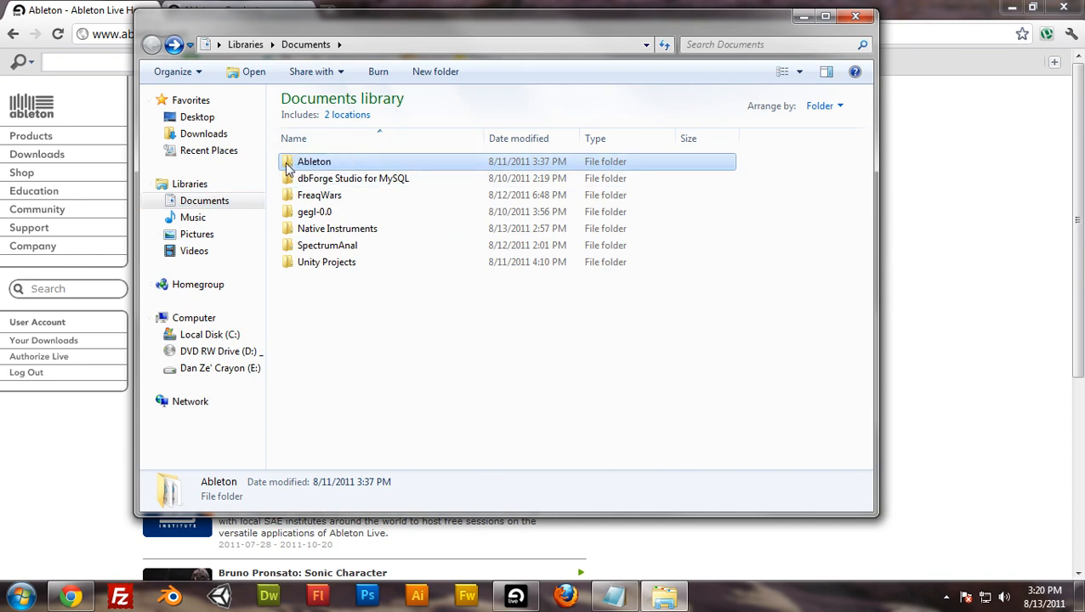
pyautogui.doubleClick(287, 167)
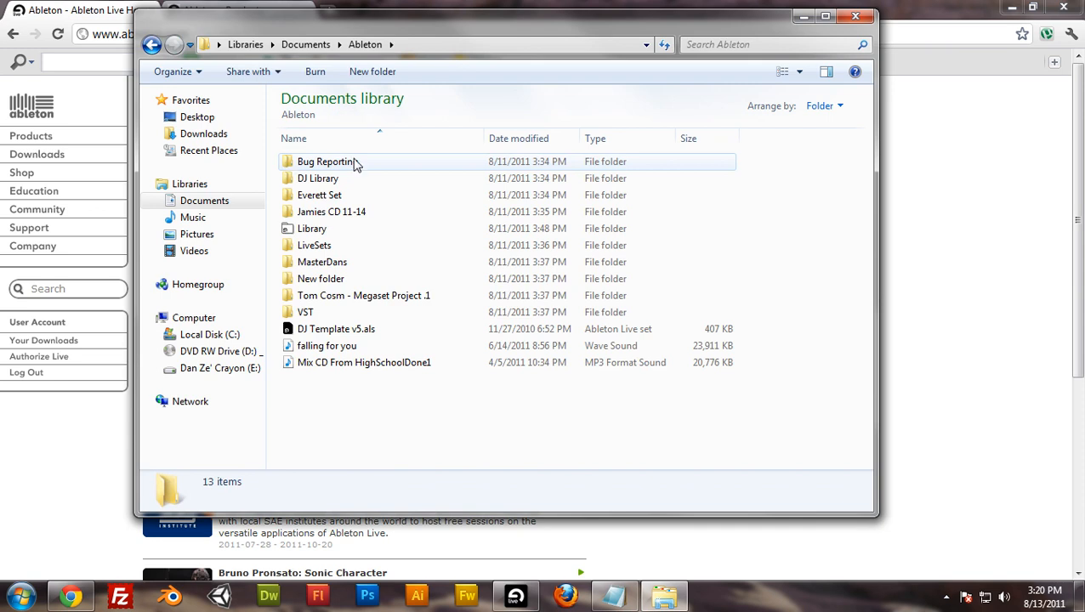
pyautogui.doubleClick(308, 230)
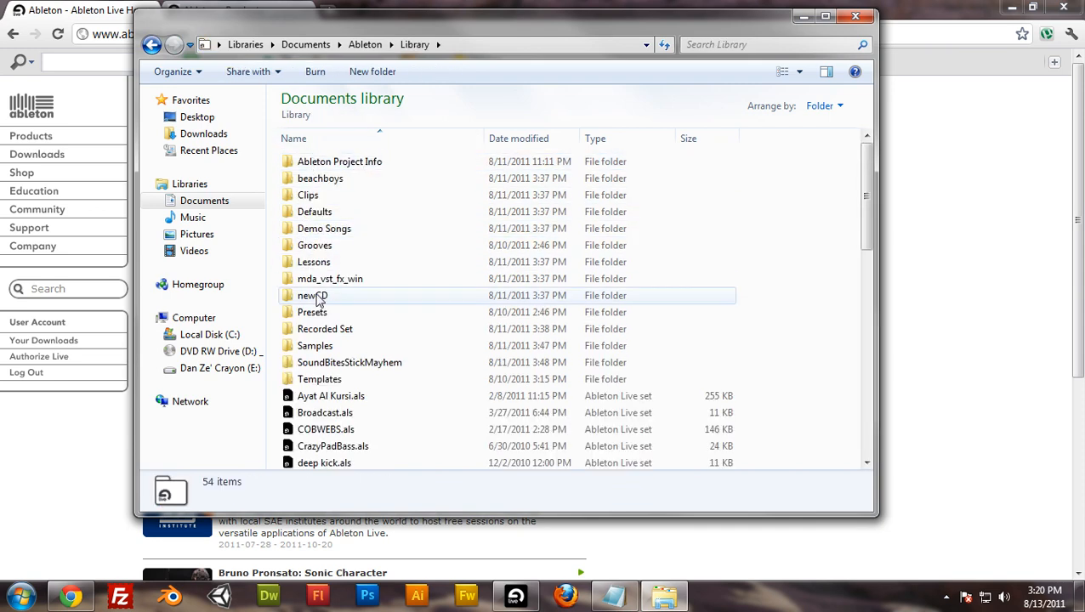
pyautogui.doubleClick(316, 347)
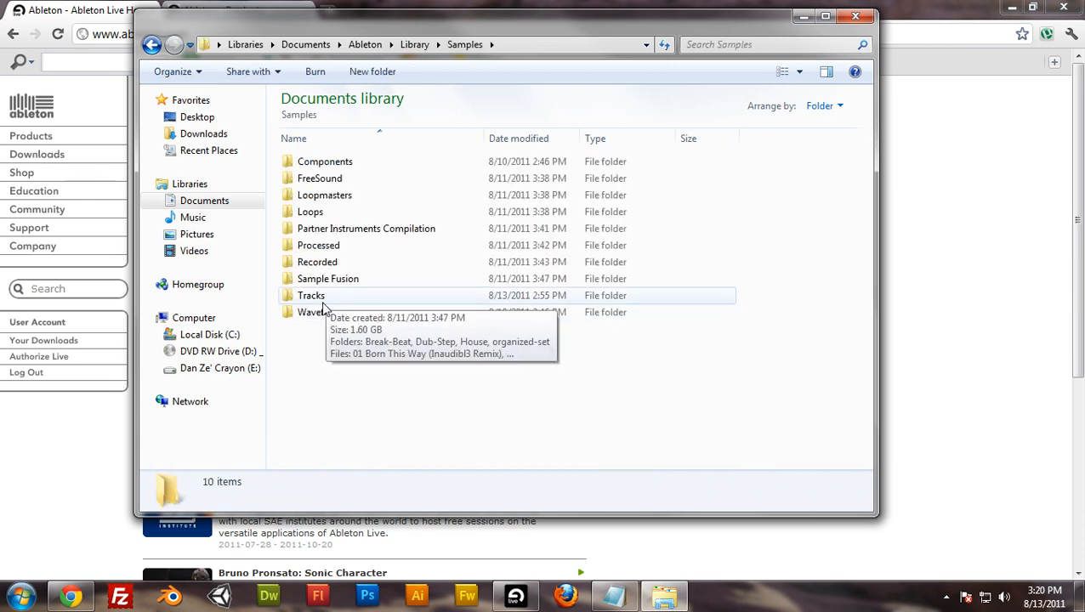
pyautogui.doubleClick(316, 297)
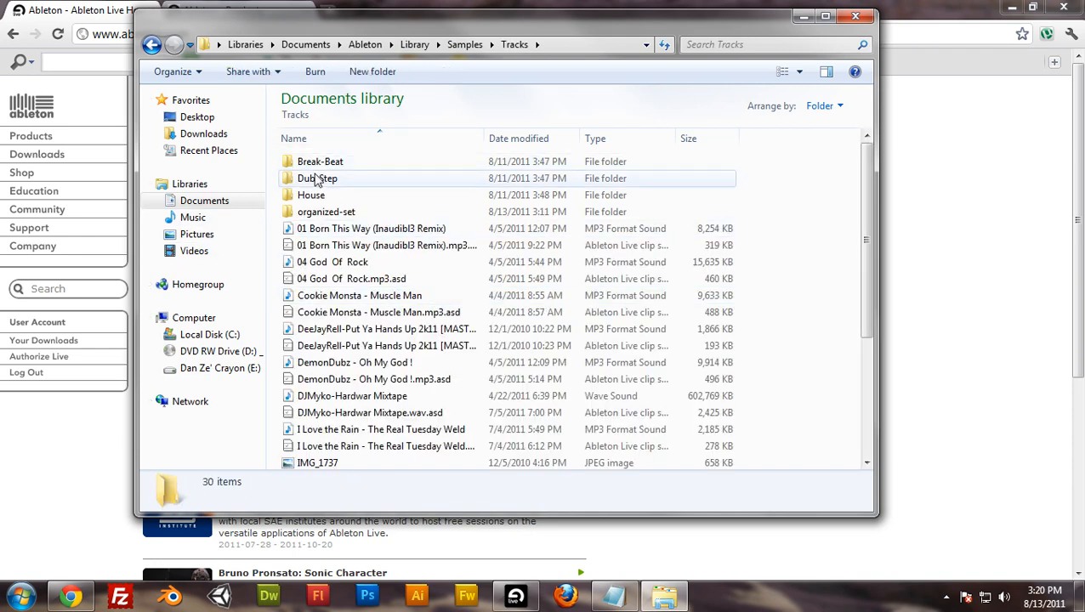
pyautogui.doubleClick(351, 212)
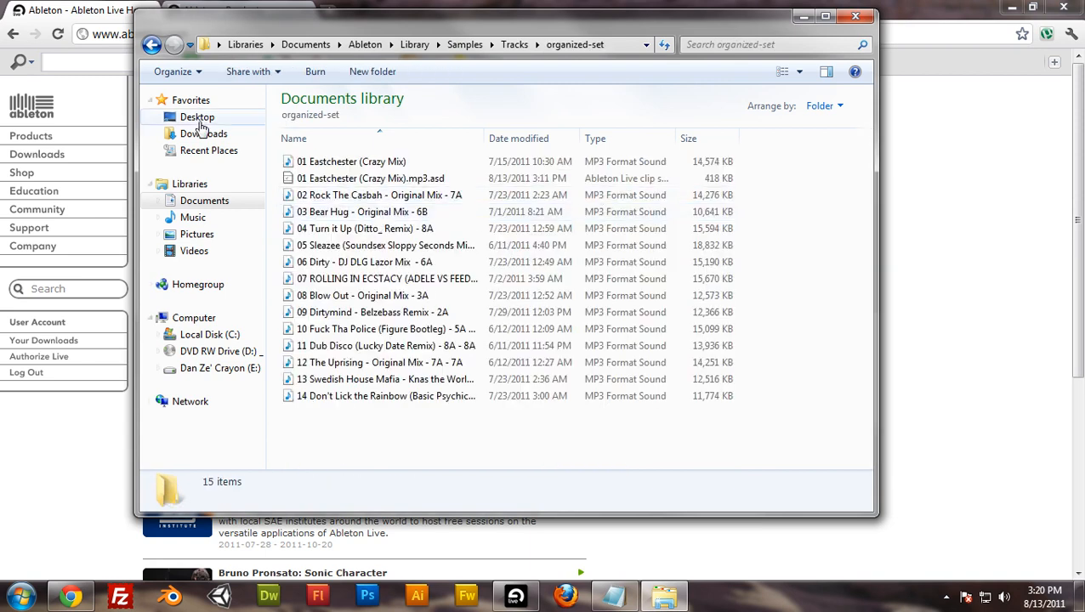
# Examine the numbered MP3 files in organized-set, from 01 Eastchester (Crazy Mix) to 03 Bear Hug
pyautogui.click(340, 163)
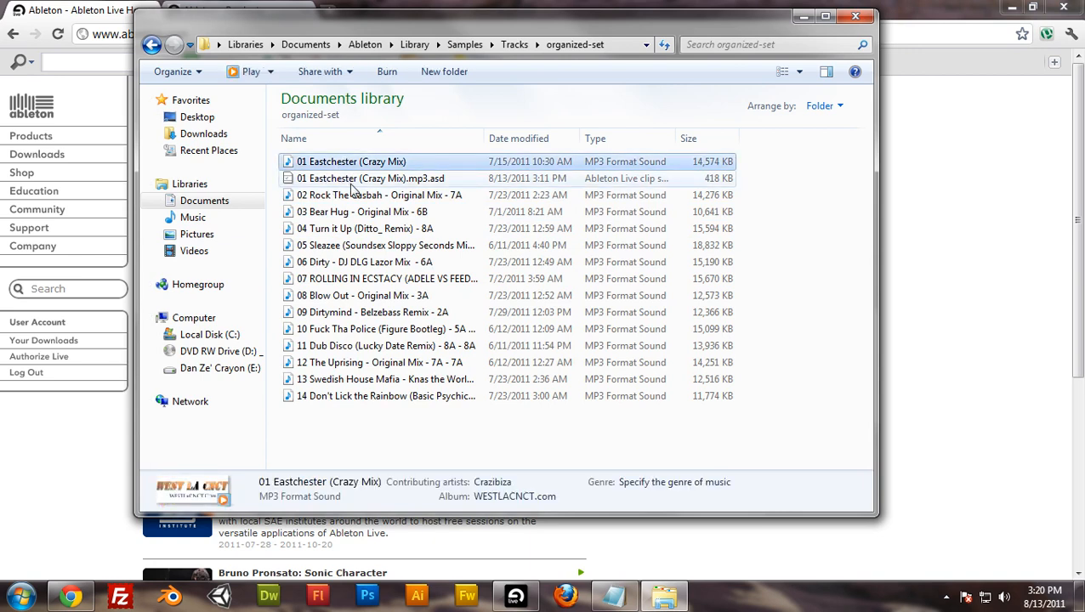
pyautogui.click(350, 195)
pyautogui.click(352, 214)
pyautogui.click(351, 197)
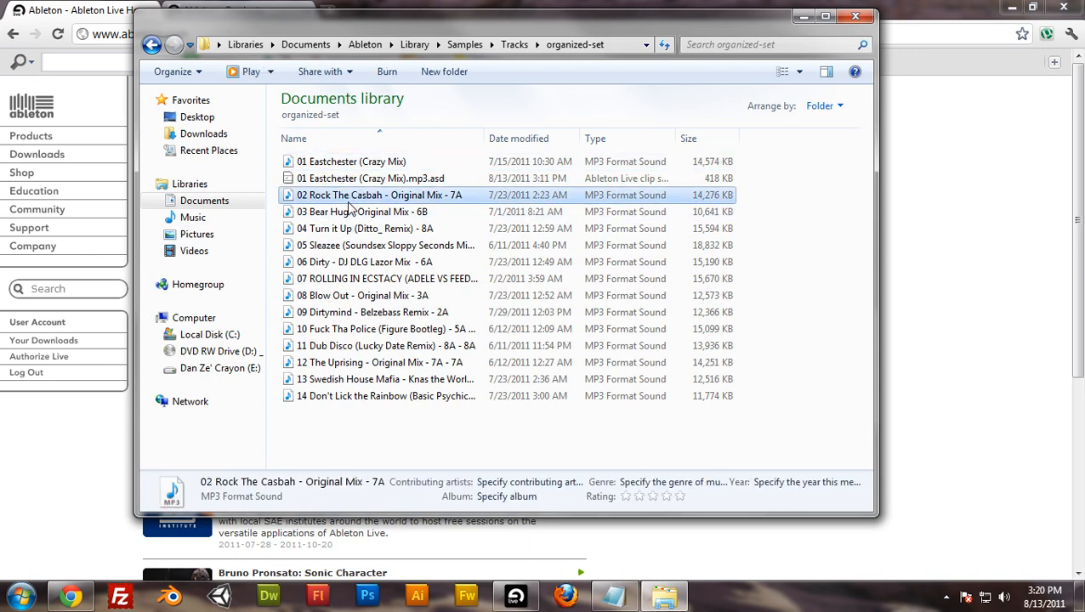
pyautogui.click(348, 167)
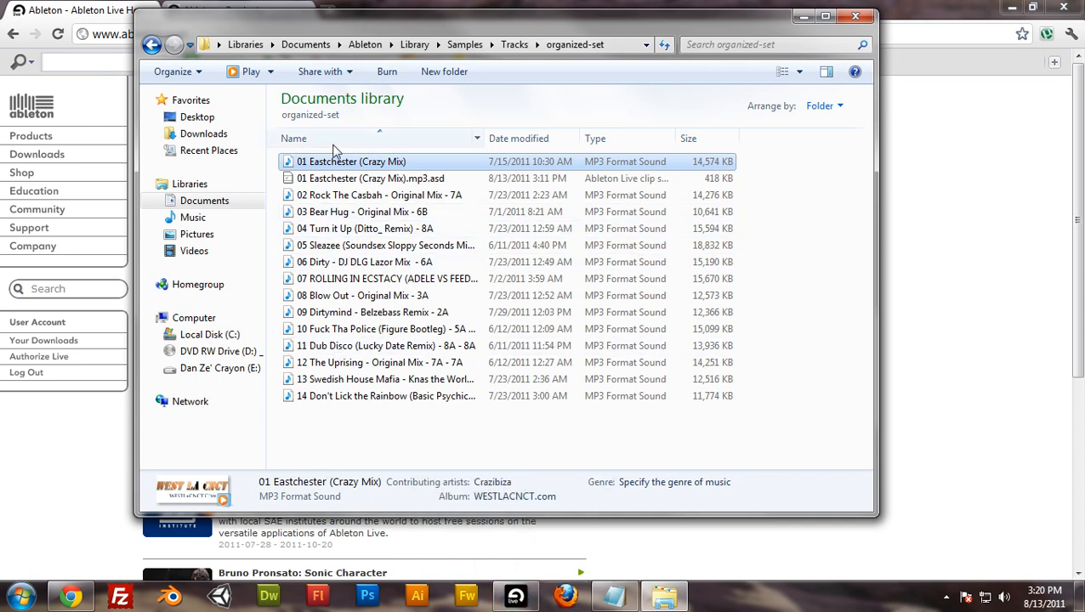
# Switch to Ableton Live, collapse the organized-set folder in the library, and show the built-in Live devices
pyautogui.click(515, 595)
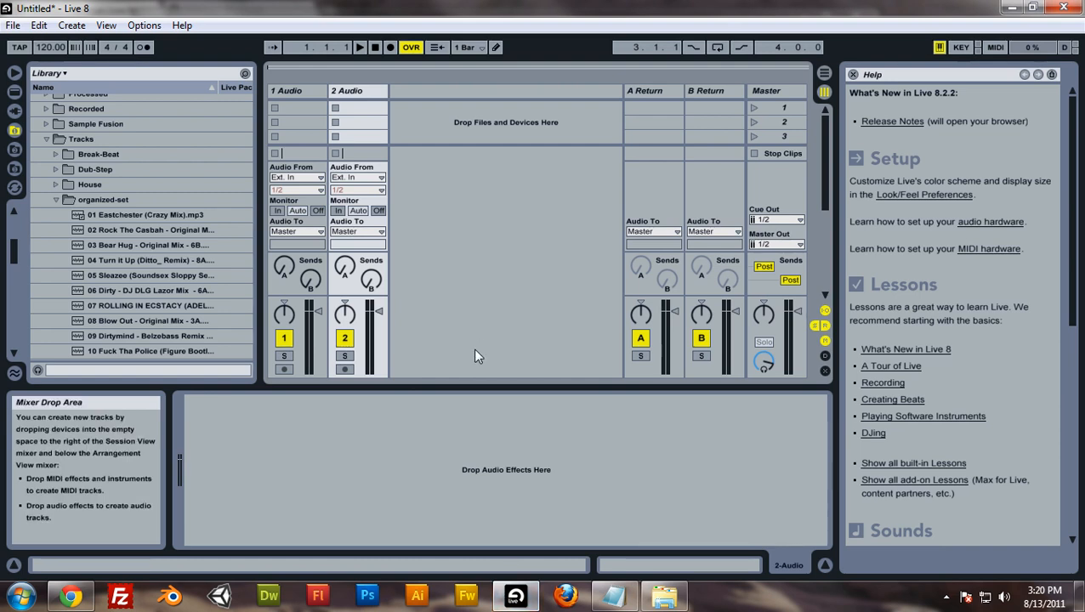
pyautogui.click(298, 91)
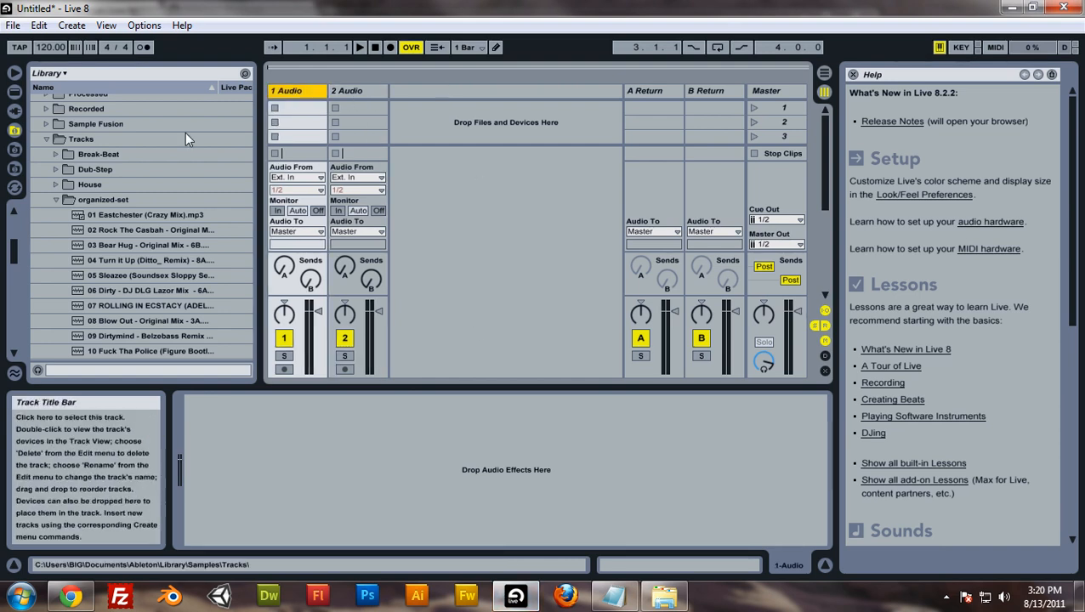
pyautogui.click(57, 199)
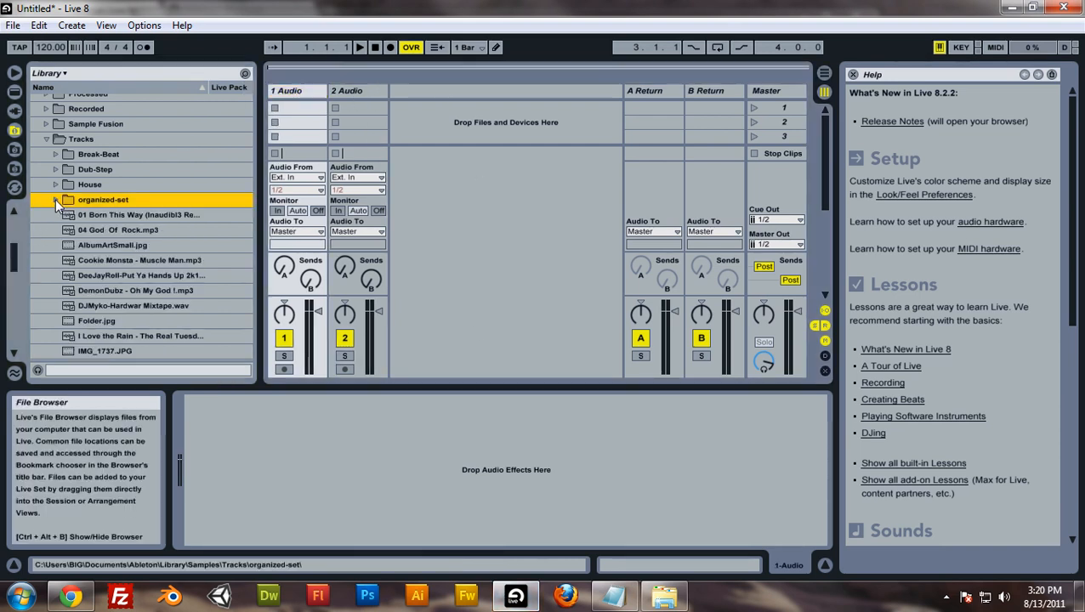
pyautogui.click(17, 92)
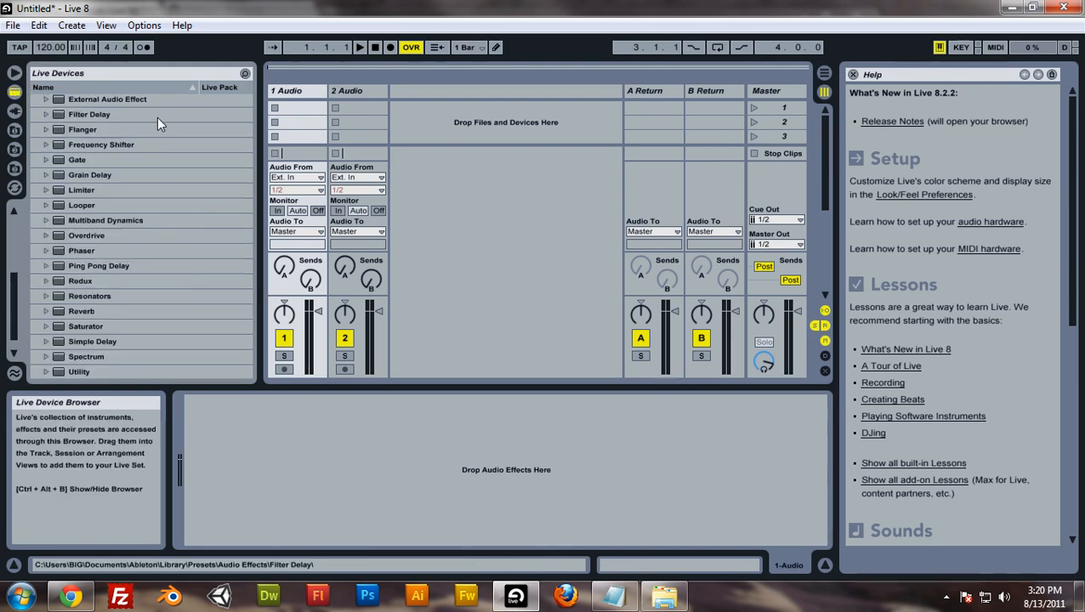
# Turn off Auto-Warp Long Samples in the preferences and collapse the Audio Effects folder in the device browser
pyautogui.click(144, 26)
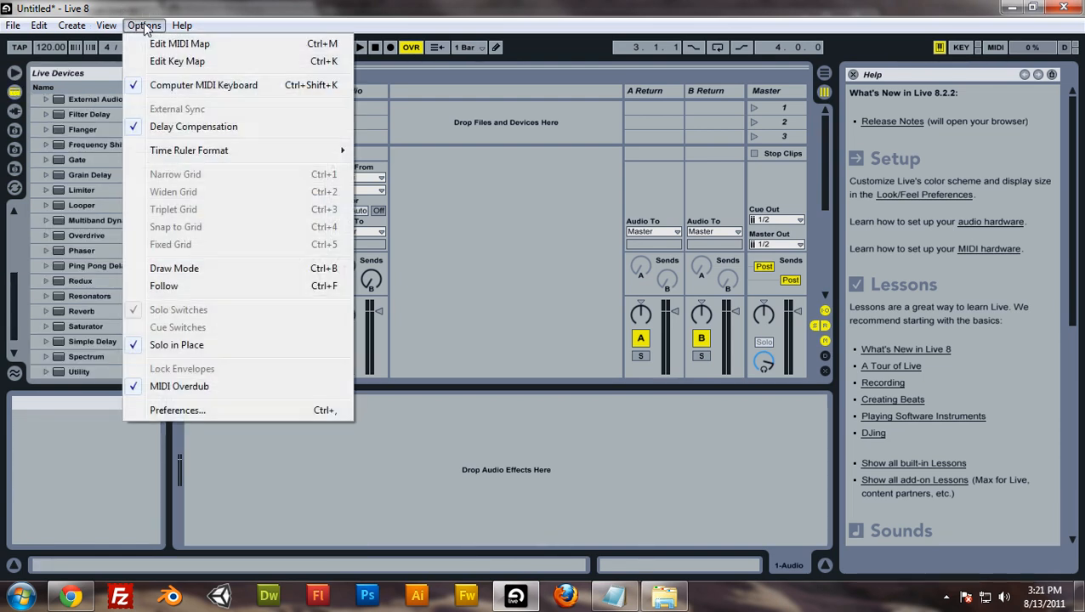
pyautogui.click(165, 414)
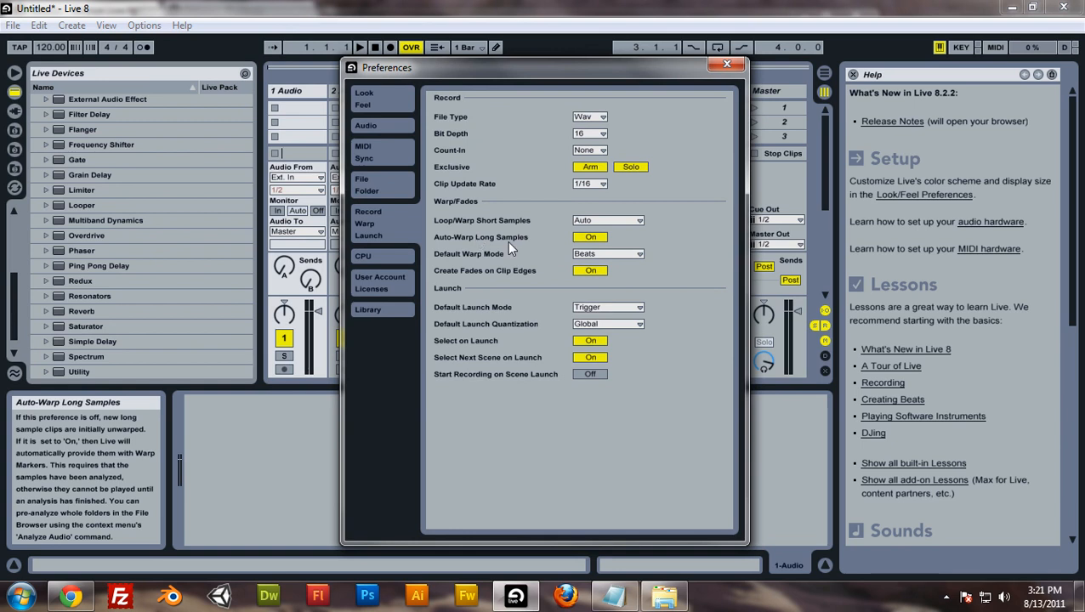
pyautogui.click(591, 237)
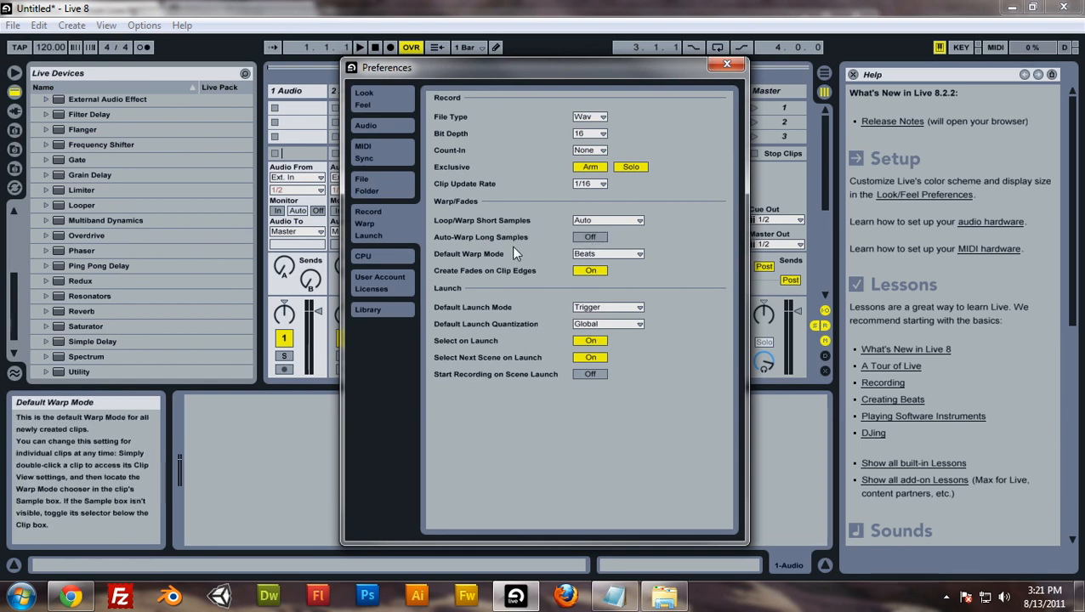
pyautogui.click(727, 65)
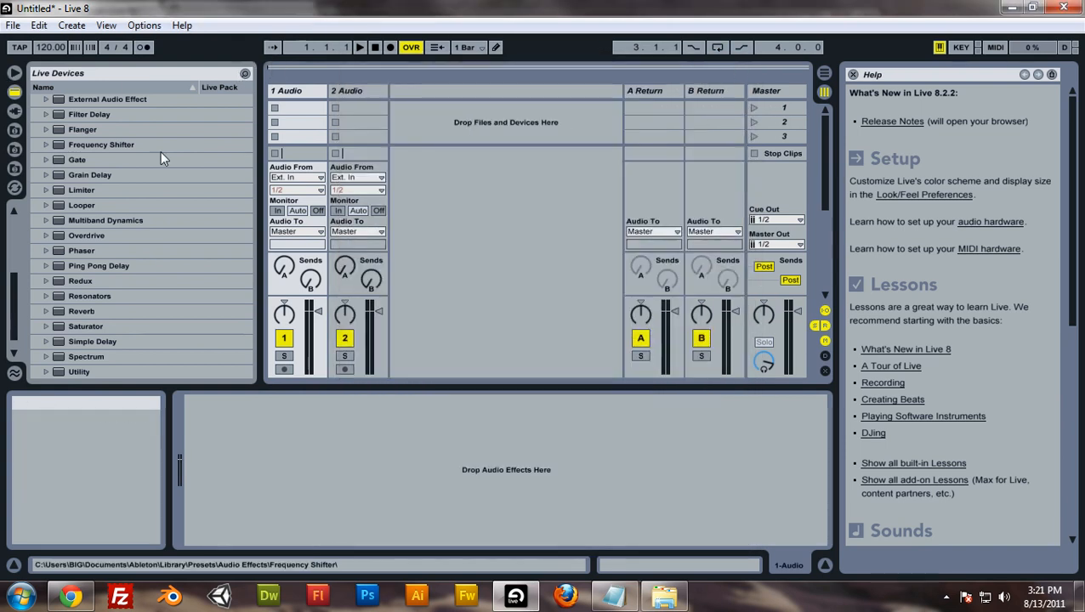
pyautogui.moveTo(16, 291); pyautogui.dragTo(15, 223)
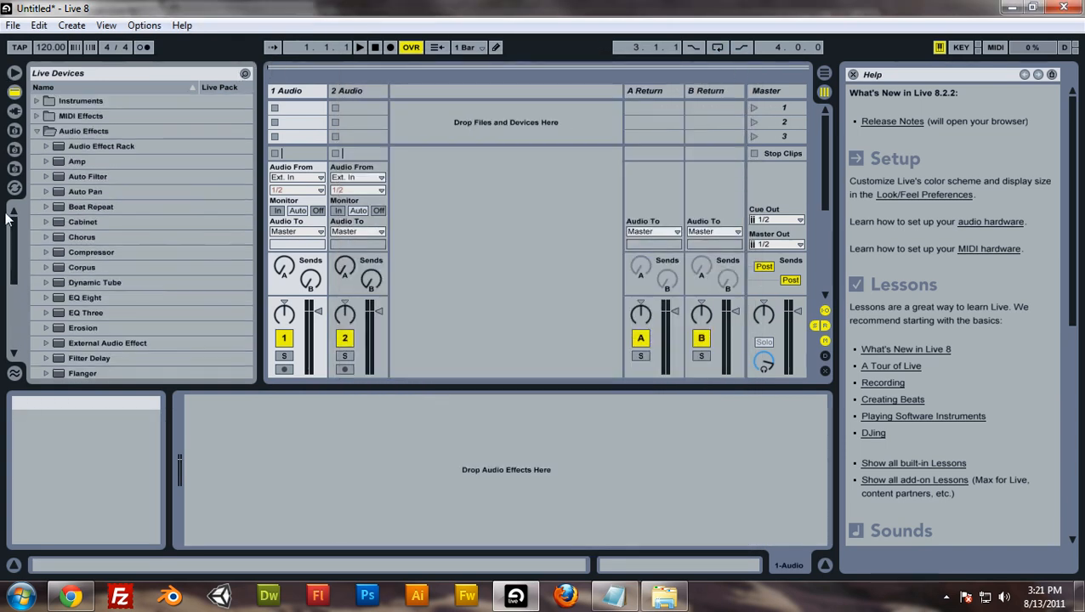
pyautogui.click(36, 131)
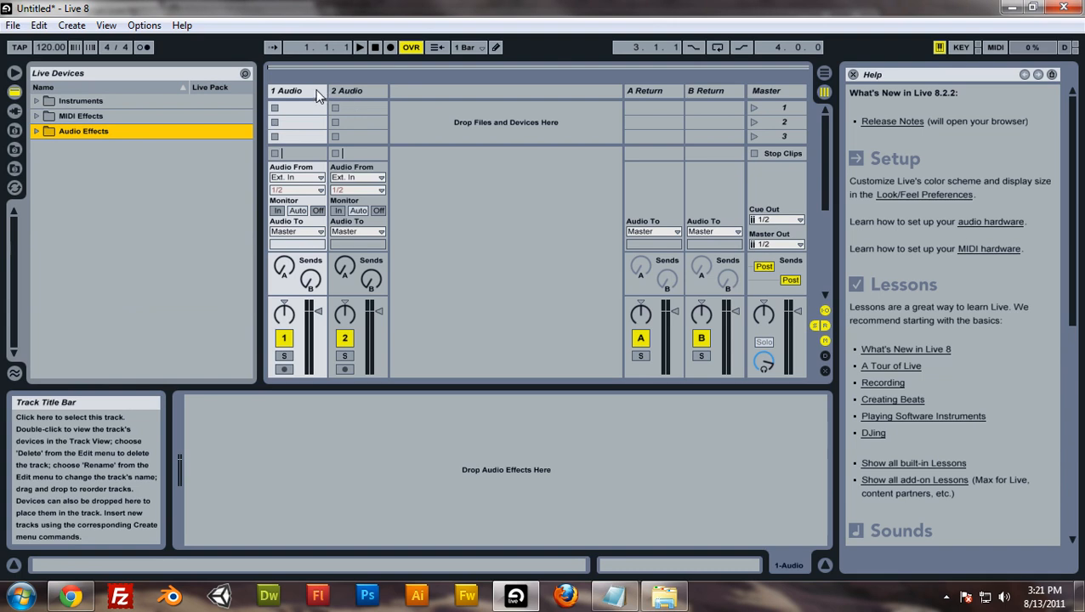
# Insert a MIDI track after the 2 Audio track and delete it again
pyautogui.click(351, 91)
pyautogui.rightClick(379, 91)
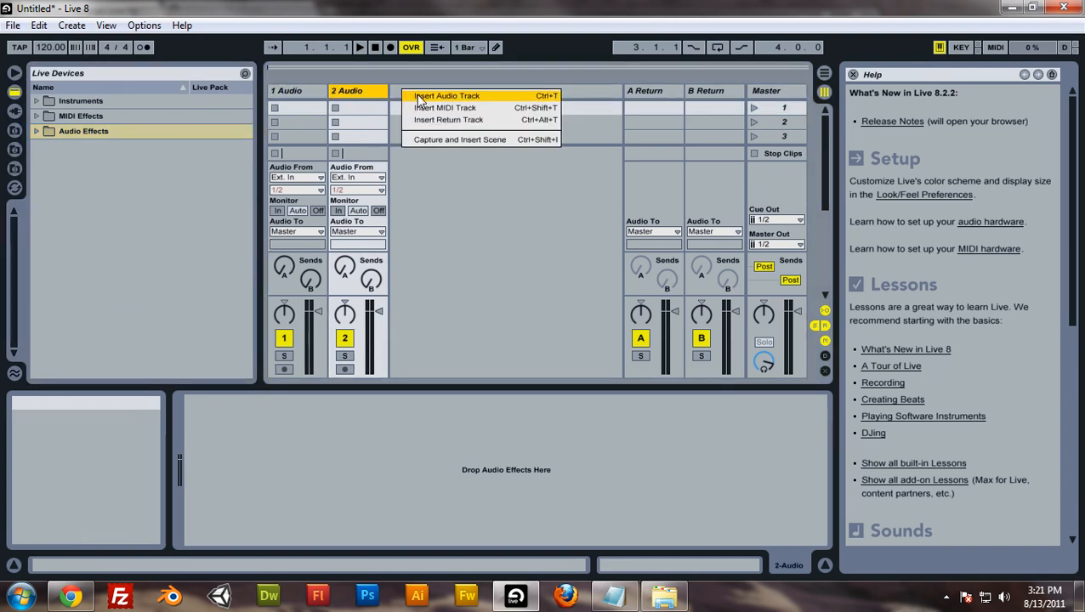
pyautogui.click(419, 107)
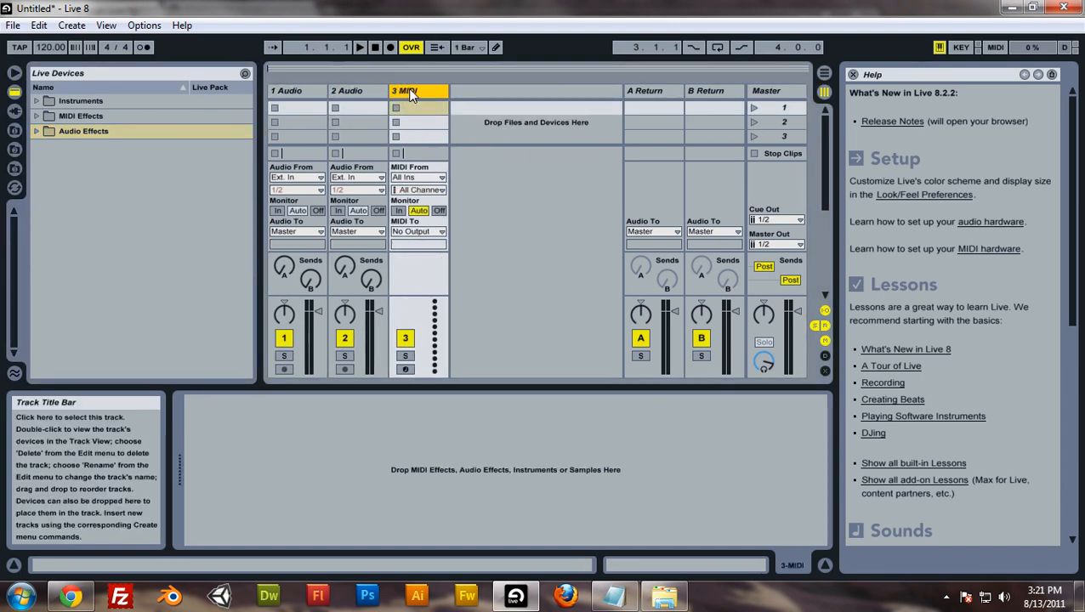
pyautogui.rightClick(407, 90)
pyautogui.click(449, 99)
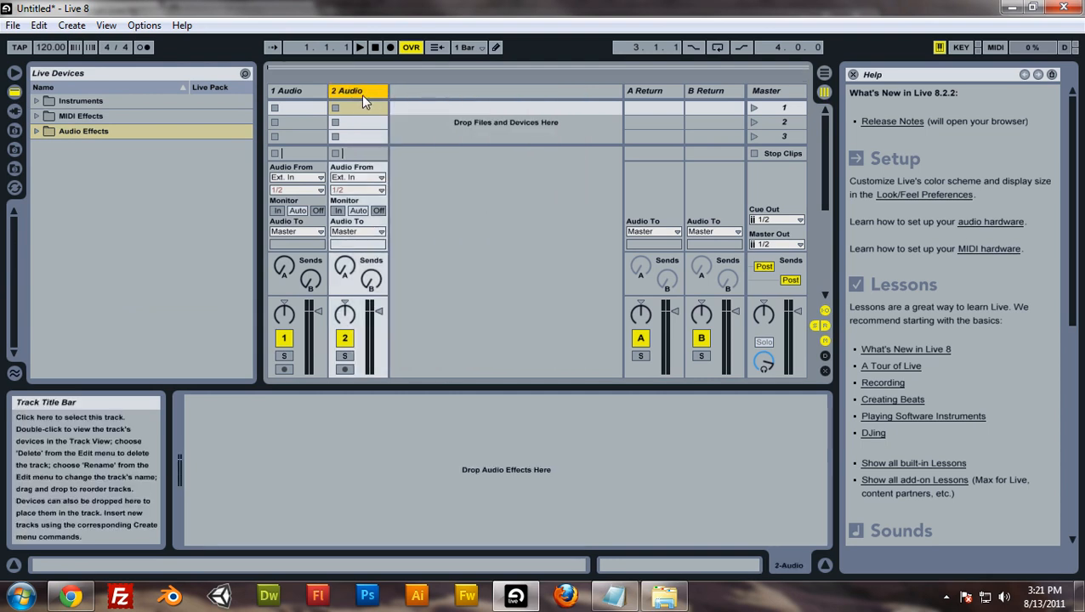
# Add the EQ Three audio effect to both the 1 Audio and 2 Audio tracks
pyautogui.click(296, 93)
pyautogui.click(358, 92)
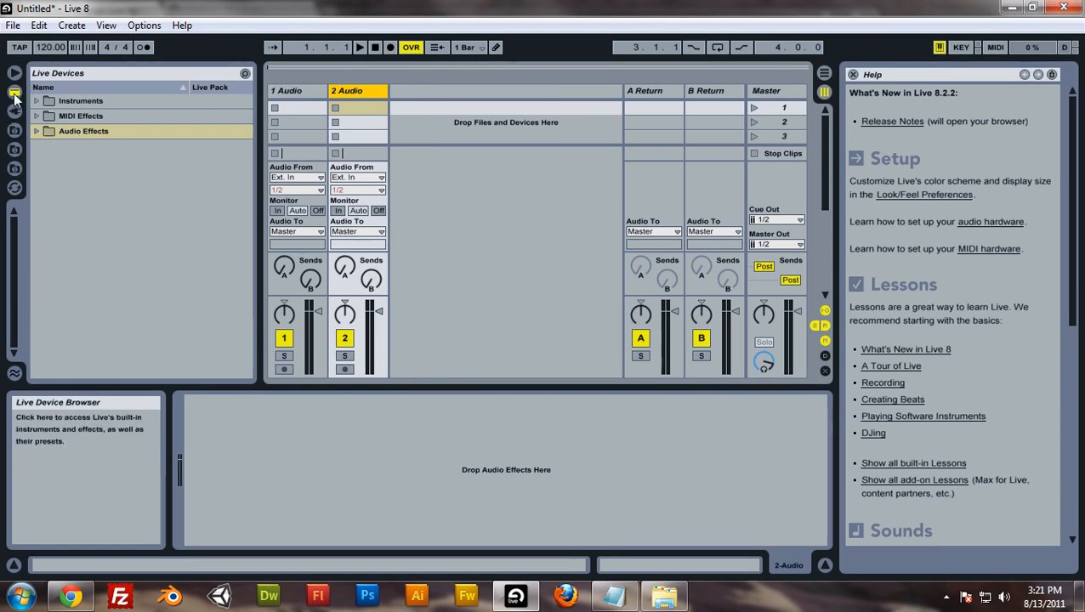
pyautogui.click(16, 96)
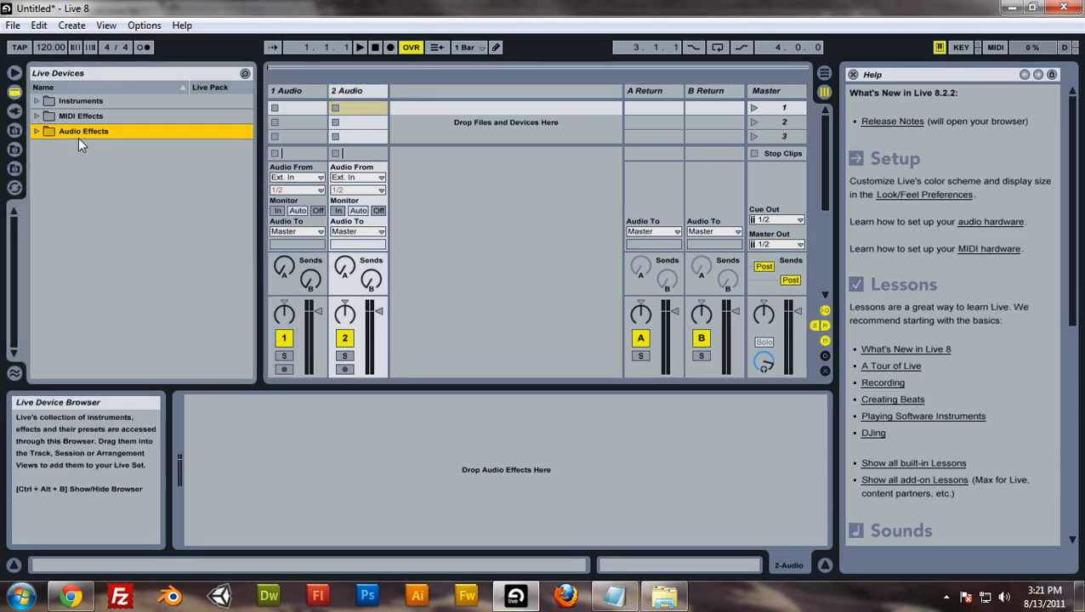
pyautogui.click(35, 131)
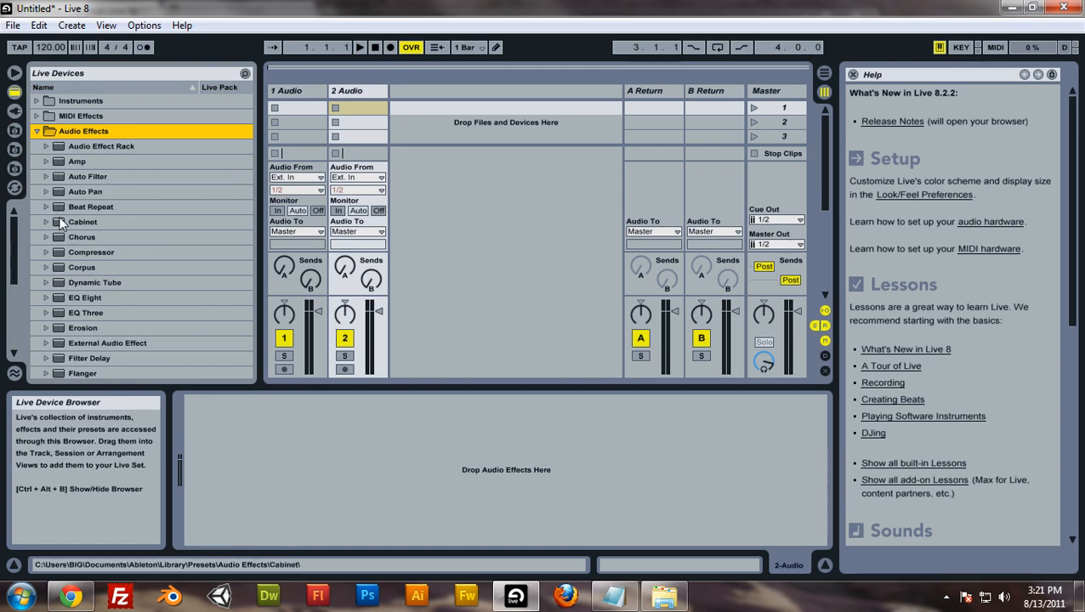
pyautogui.moveTo(72, 313); pyautogui.dragTo(291, 124)
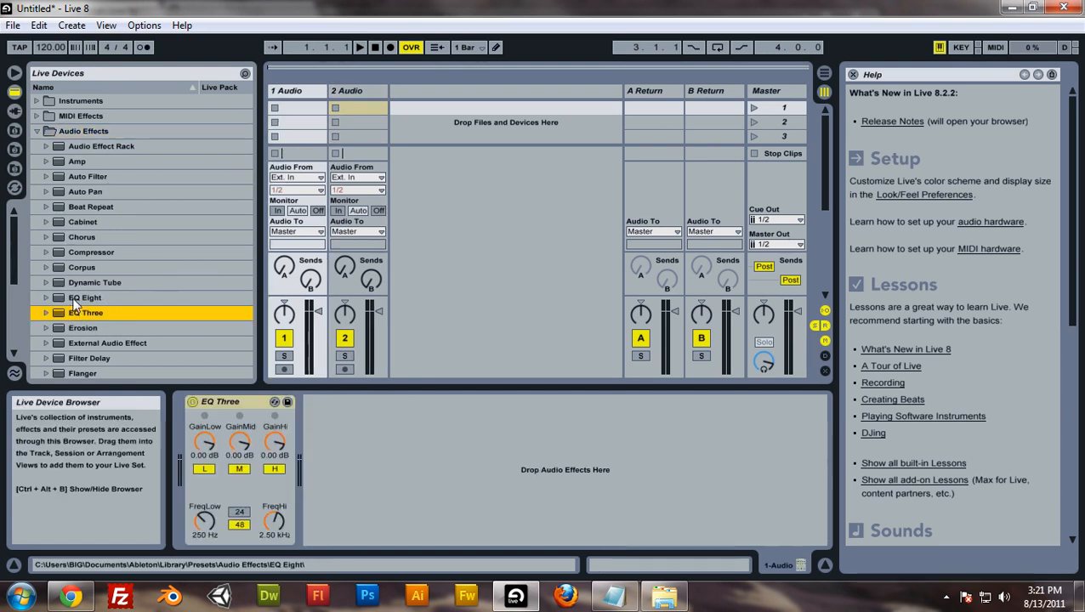
pyautogui.click(347, 114)
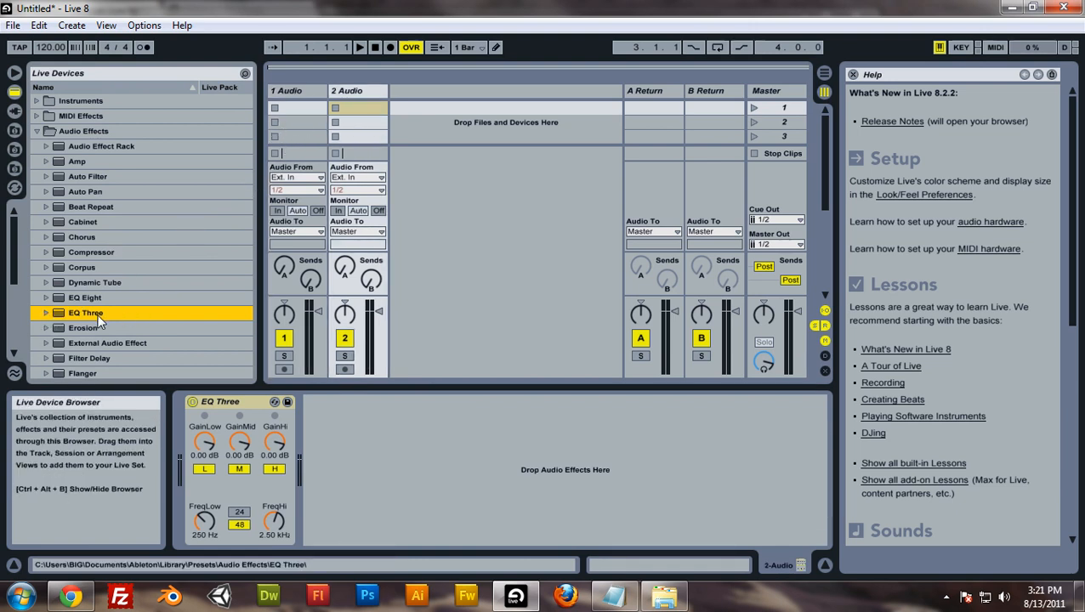
# Add the Spectrum audio effect to the Master track
pyautogui.moveTo(17, 240); pyautogui.dragTo(13, 320)
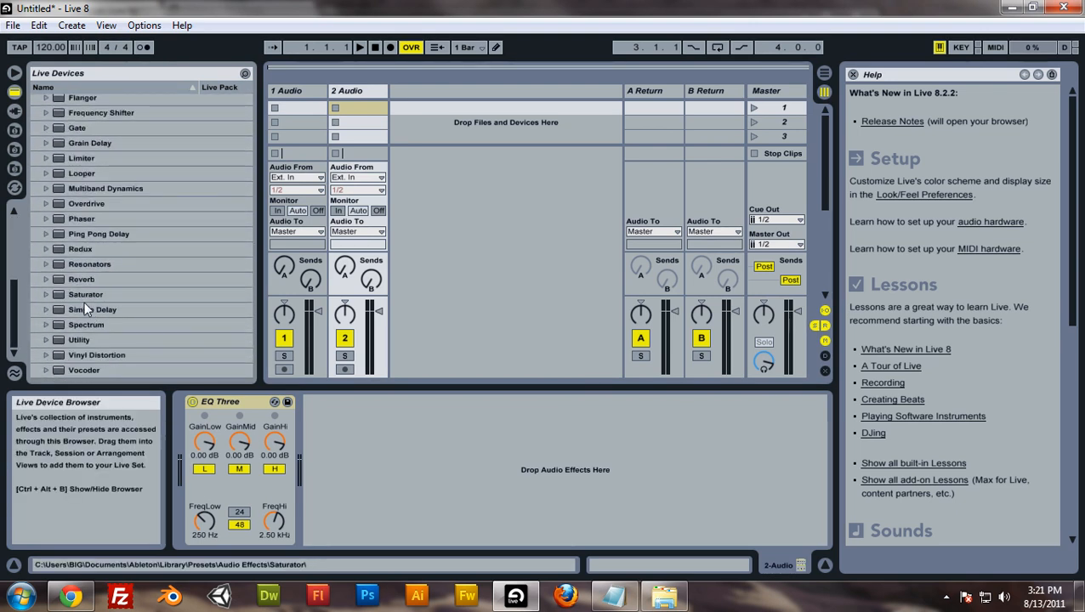
pyautogui.click(77, 324)
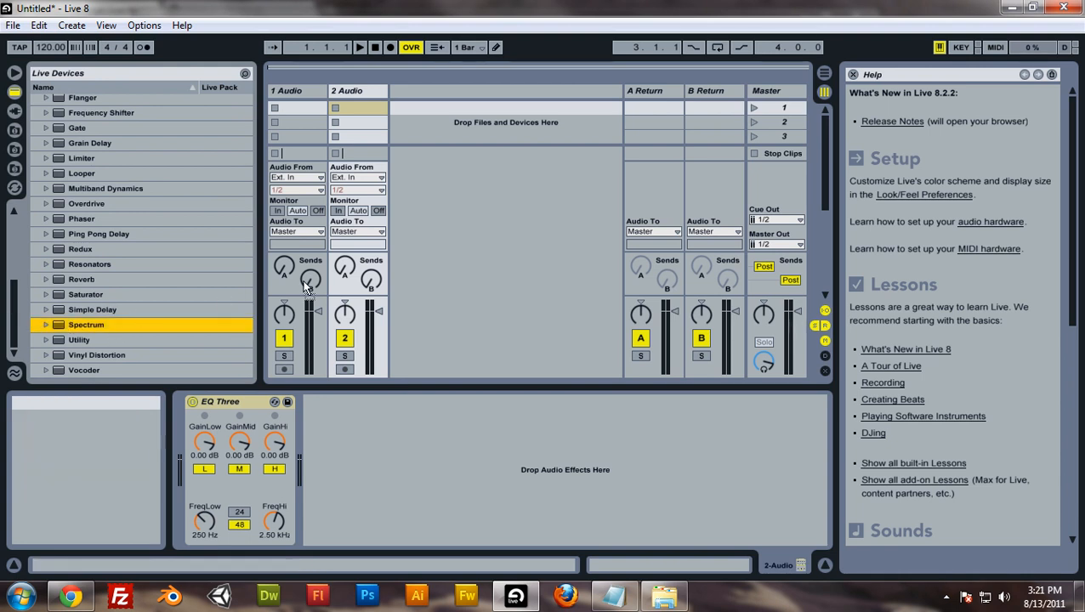
pyautogui.click(785, 100)
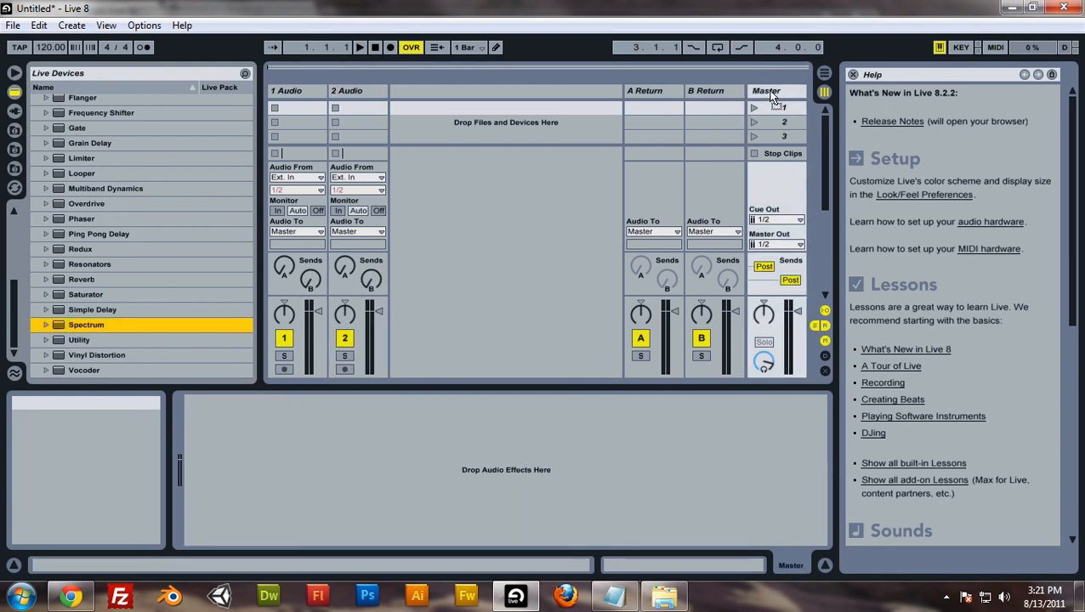
pyautogui.moveTo(771, 98); pyautogui.dragTo(772, 97)
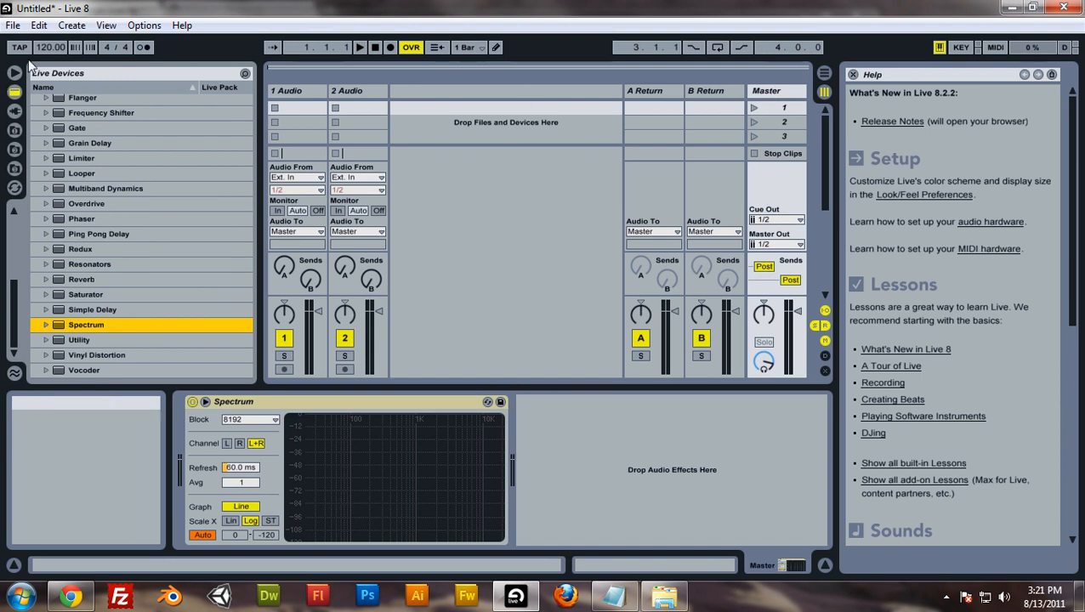
# Set the Live set's tempo to 131 BPM
pyautogui.click(53, 47)
pyautogui.moveTo(51, 49)
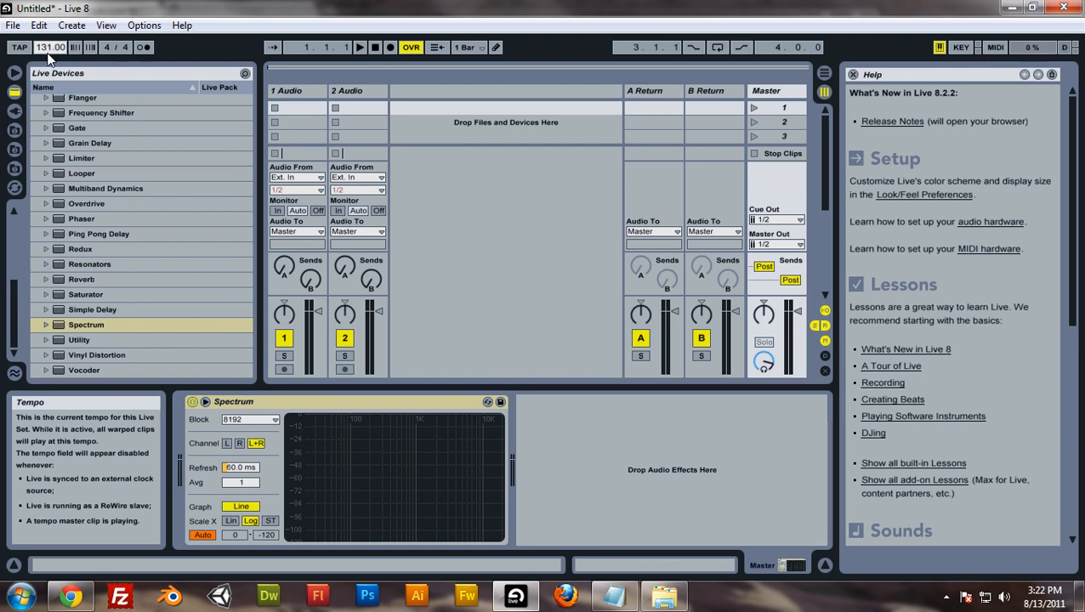
pyautogui.click(468, 187)
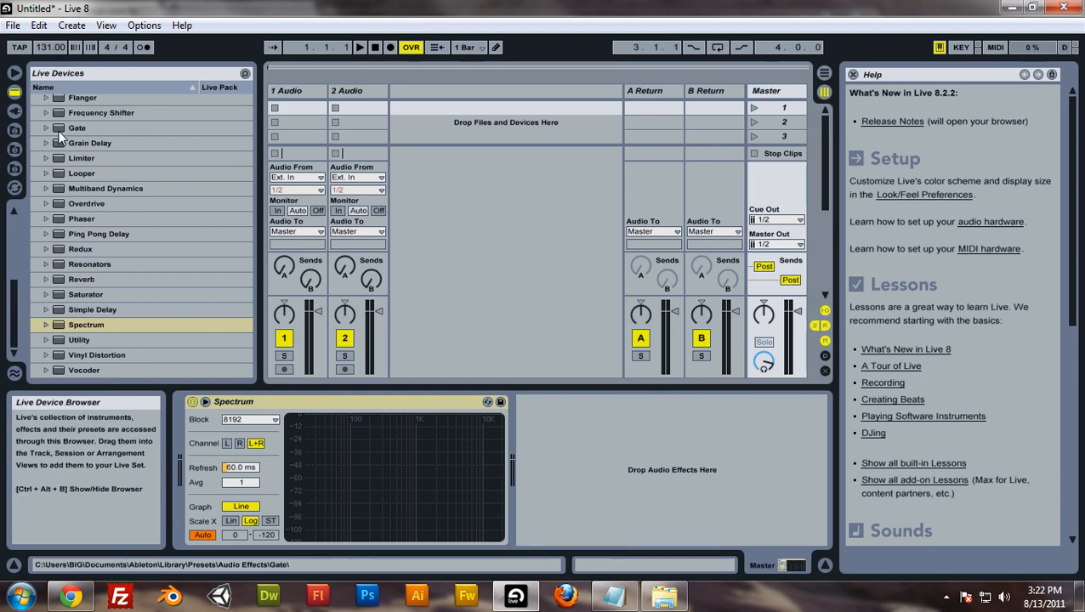
# Show the Library in the file browser and collapse its Tracks and Samples folders
pyautogui.click(15, 134)
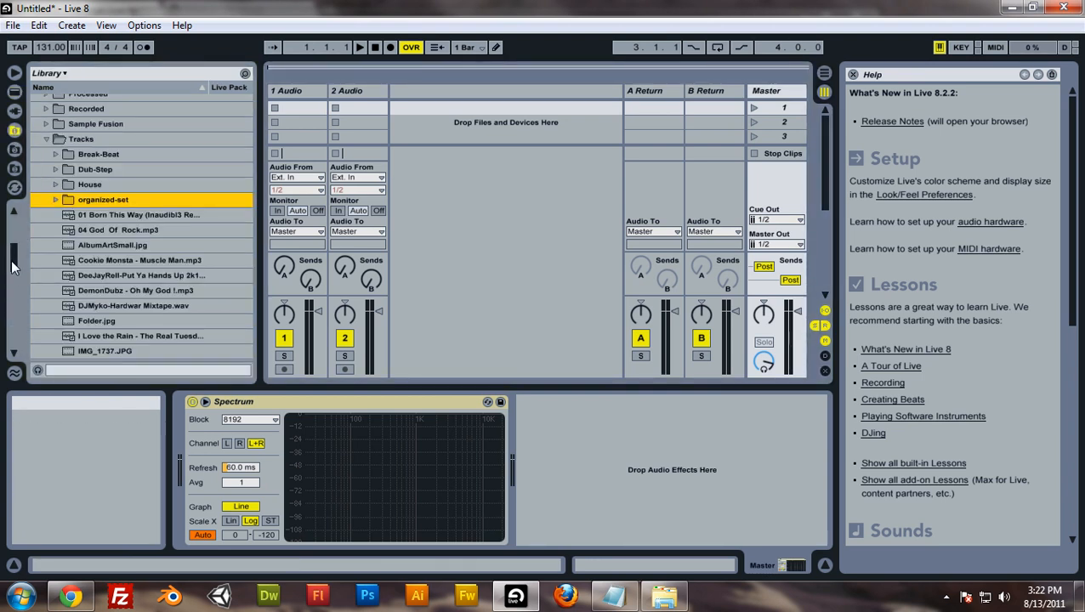
pyautogui.click(48, 138)
pyautogui.moveTo(13, 277); pyautogui.dragTo(12, 238)
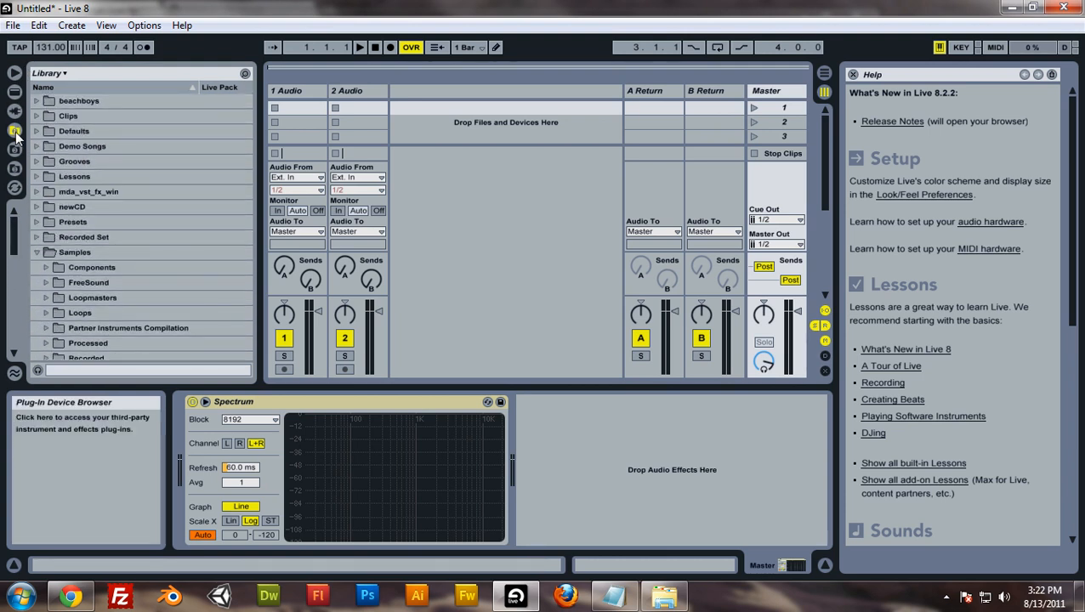
pyautogui.click(39, 252)
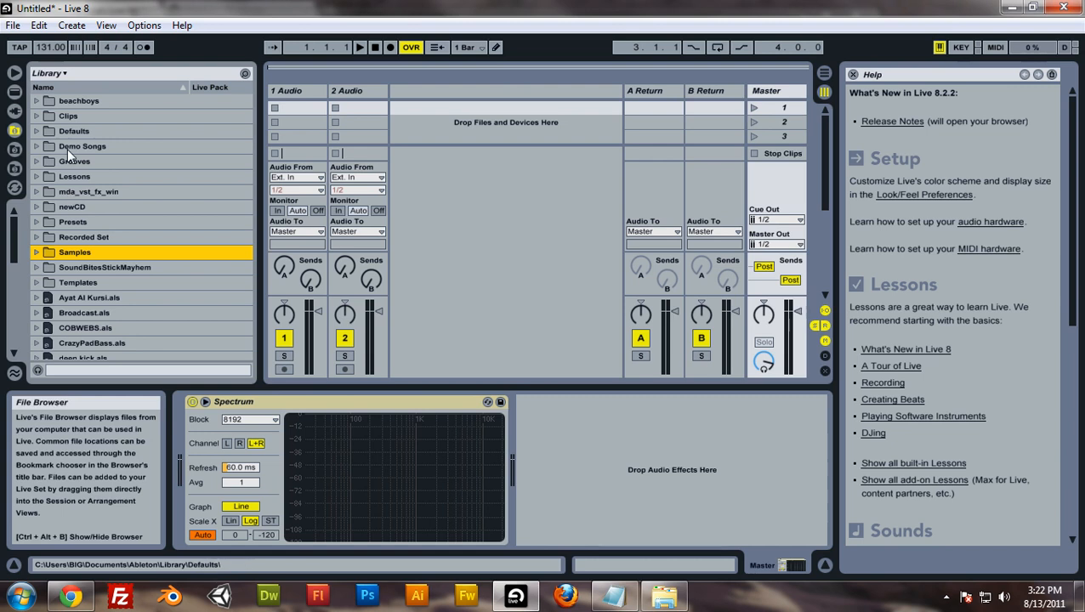
# Switch to Windows Explorer and look at the contents of the Library folder within Ableton, including the beachboys folder
pyautogui.click(648, 563)
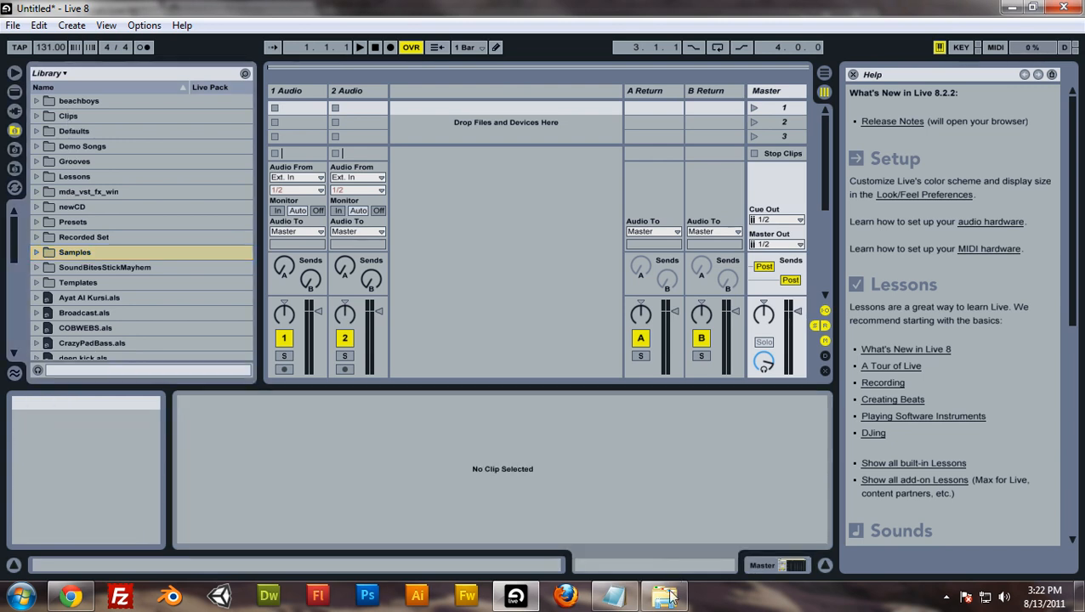
pyautogui.click(664, 597)
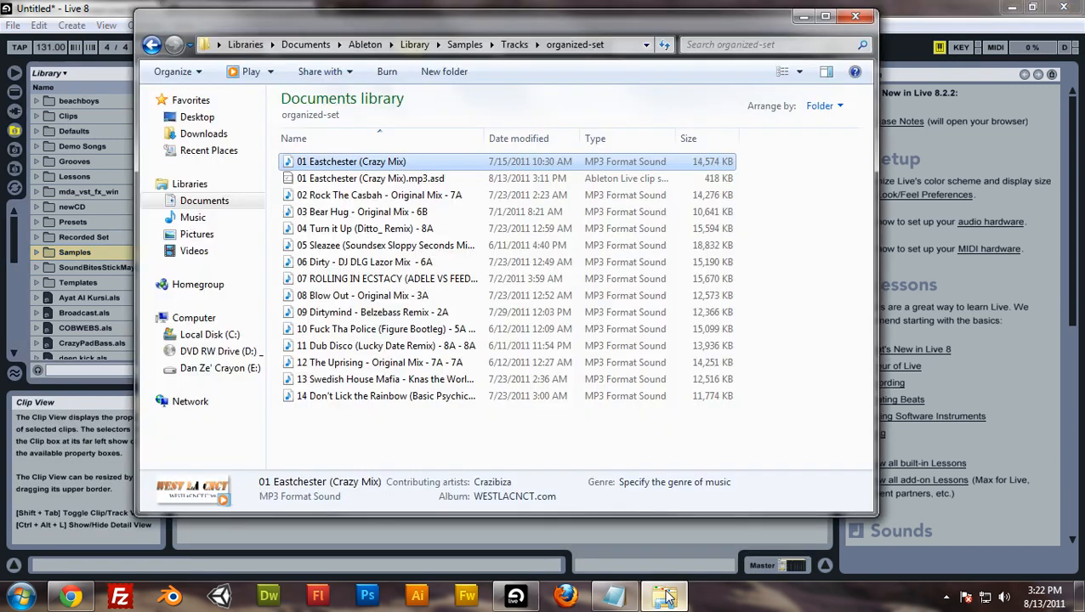
pyautogui.click(364, 44)
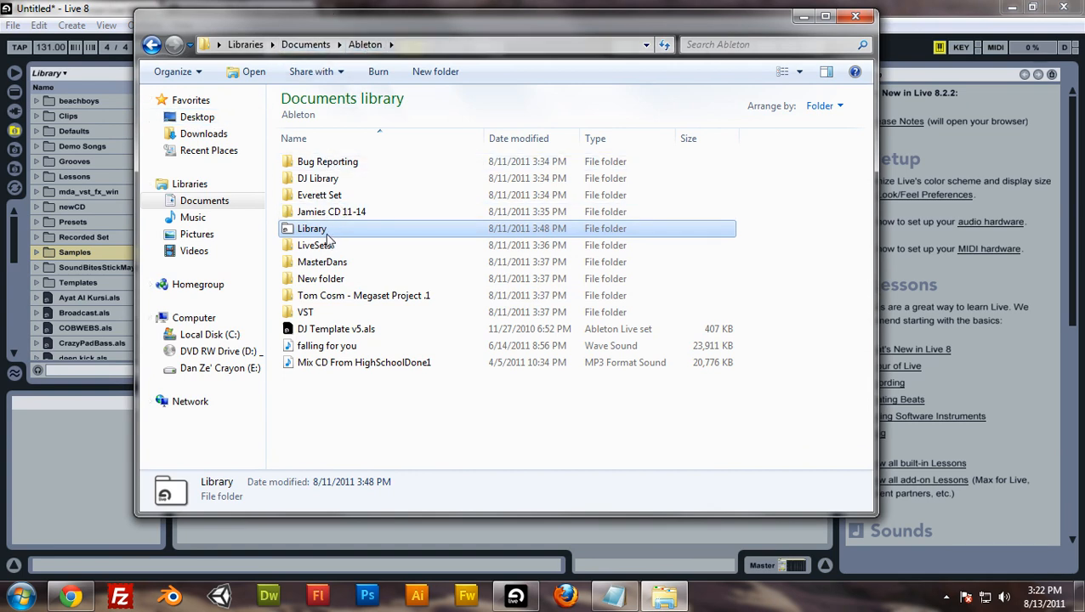
pyautogui.doubleClick(304, 231)
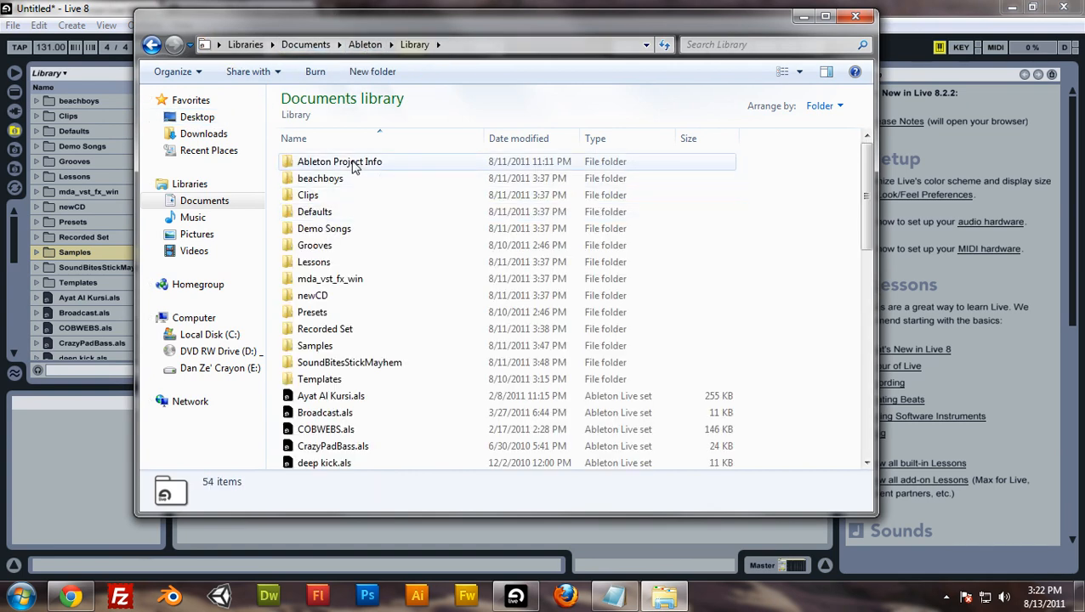
pyautogui.click(329, 180)
# Return to Ableton Live and expand the Samples folder and its Tracks subfolder in the library
pyautogui.click(98, 102)
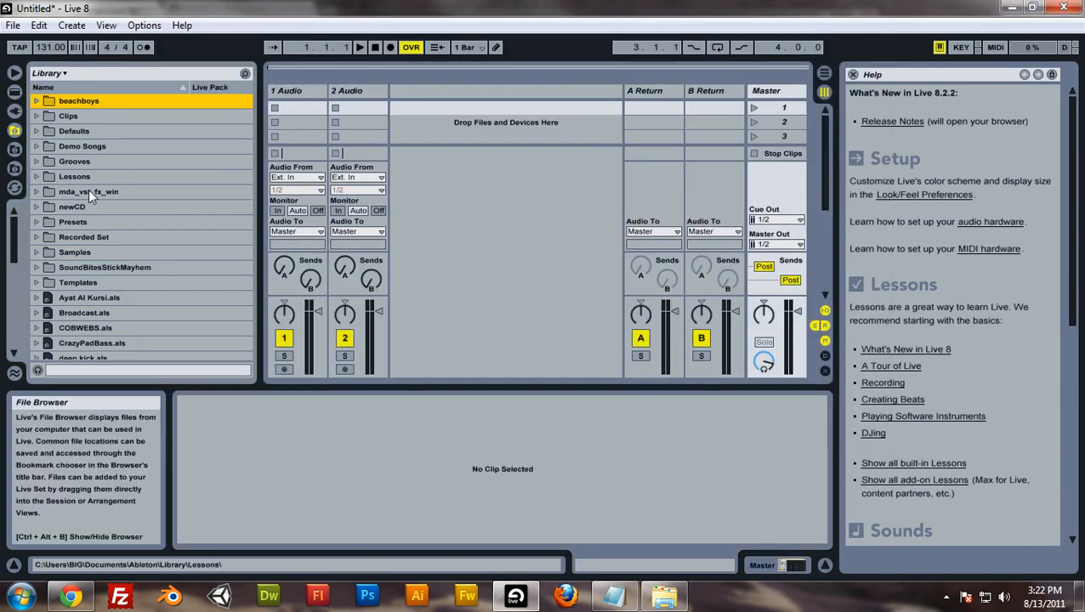
pyautogui.doubleClick(54, 254)
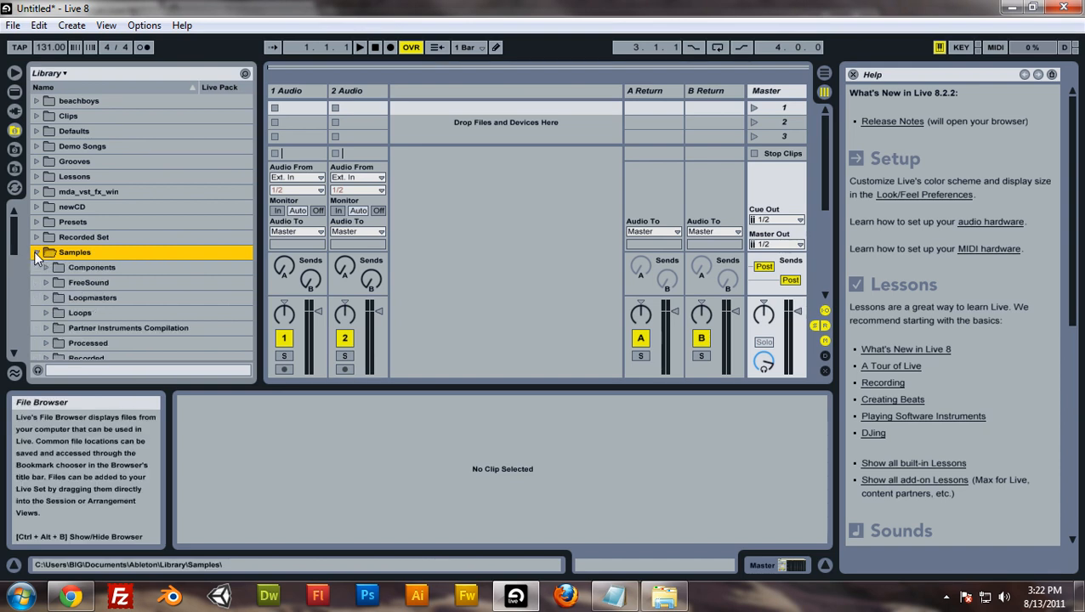
pyautogui.scroll(-3, 11, 253)
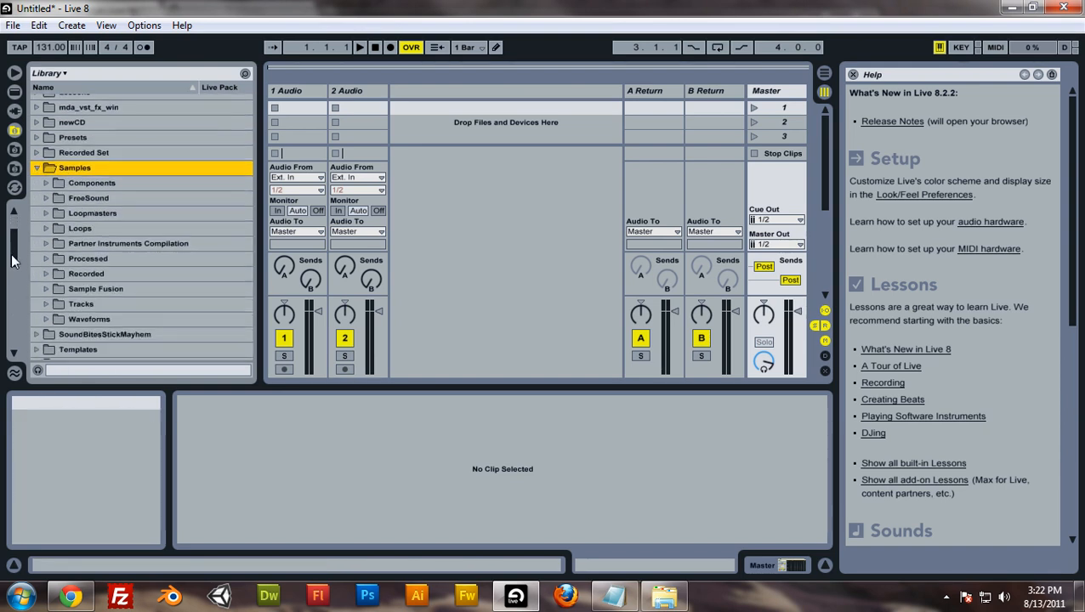
pyautogui.click(47, 302)
pyautogui.scroll(-3, 15, 253)
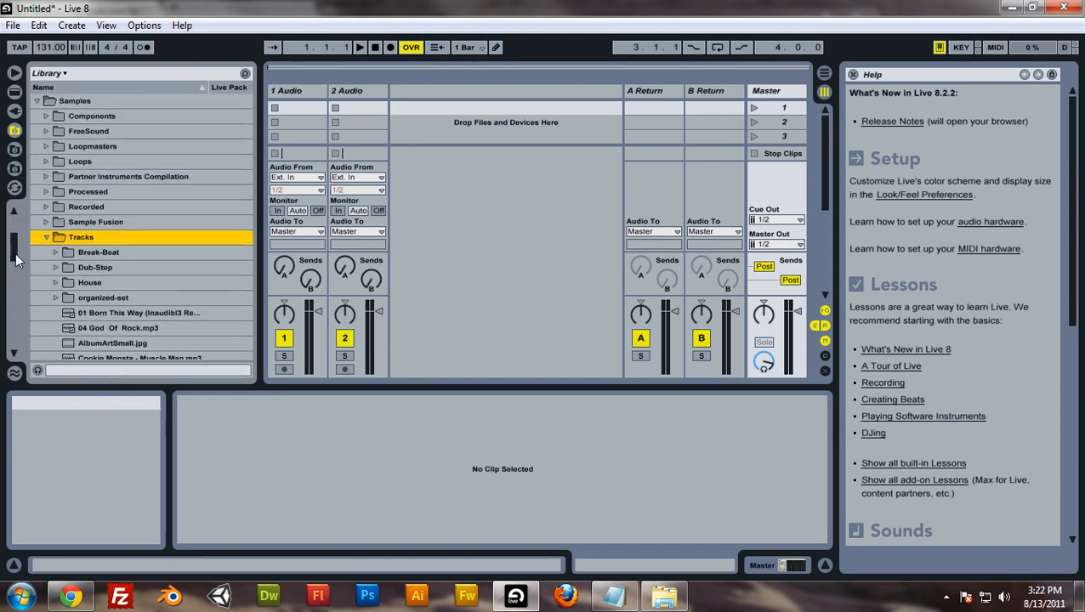
# Load 01 Eastchester (Crazy Mix).mp3 from the organized-set folder into the first clip slot of track 1 and enable Warp
pyautogui.click(93, 259)
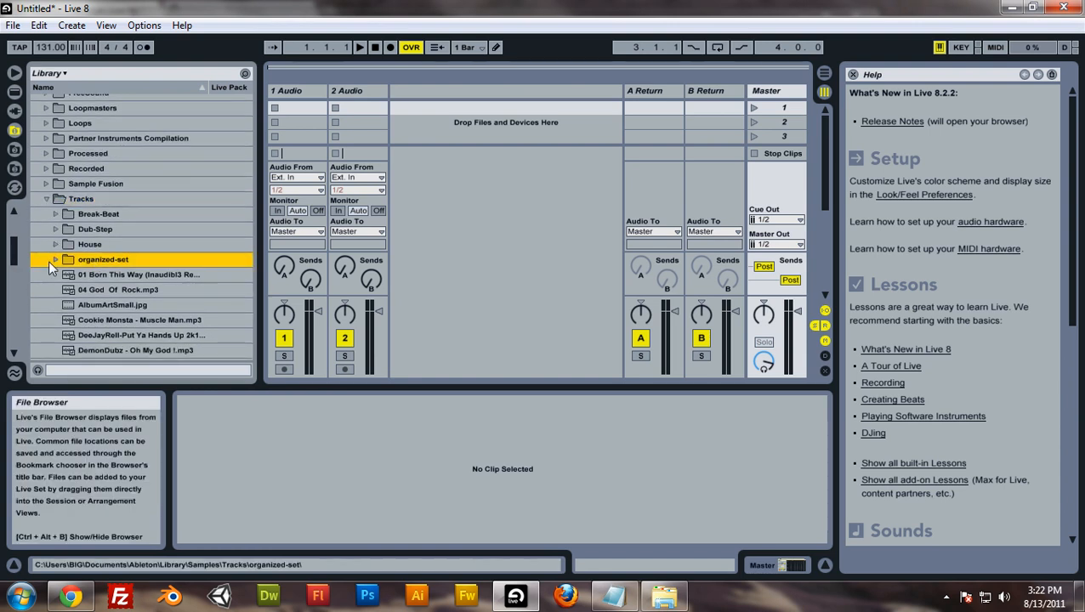
pyautogui.click(56, 259)
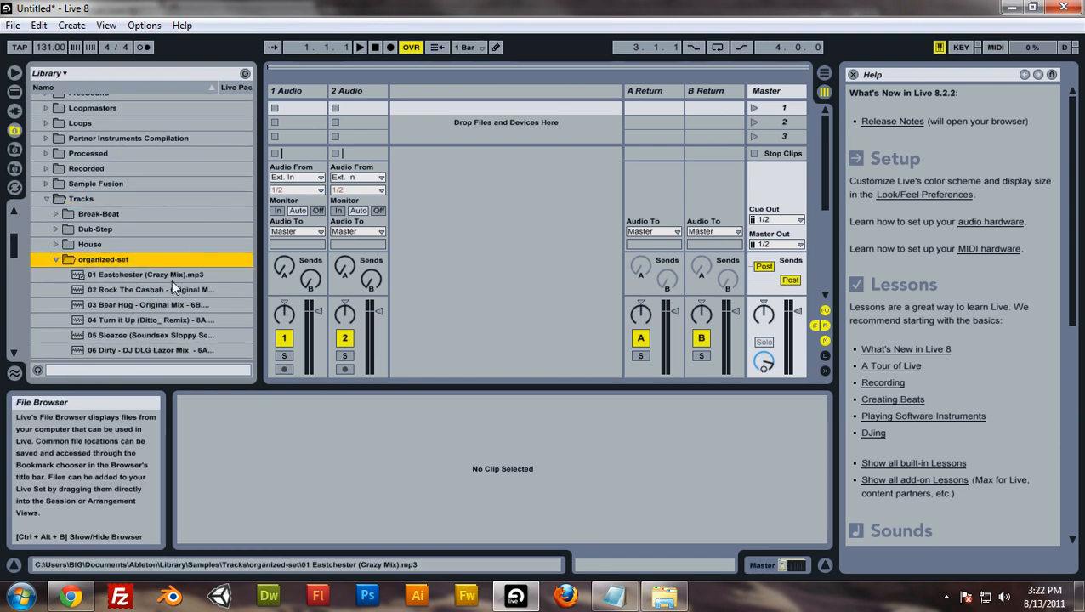
pyautogui.moveTo(106, 277); pyautogui.dragTo(284, 110)
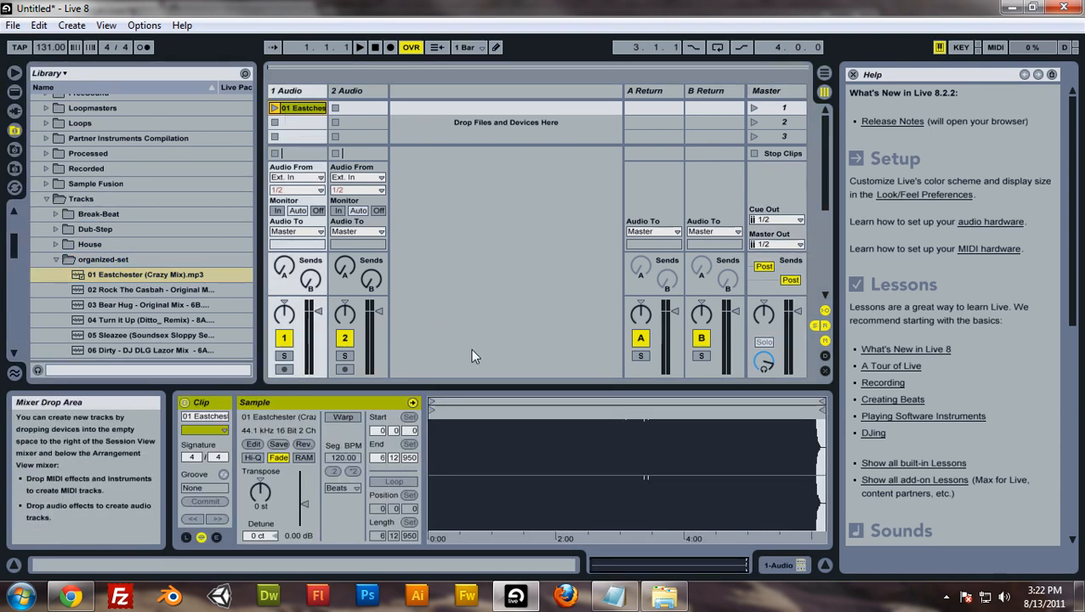
pyautogui.moveTo(467, 423)
pyautogui.mouseDown()
pyautogui.moveTo(481, 468)
pyautogui.moveTo(505, 464)
pyautogui.moveTo(465, 412)
pyautogui.mouseUp()
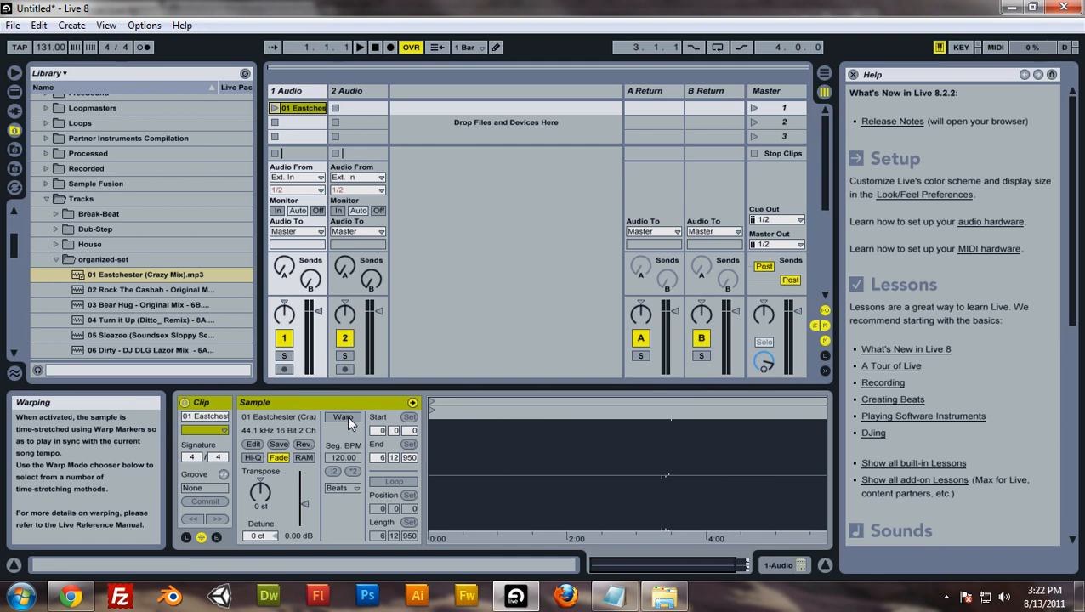
pyautogui.click(346, 417)
# Add a warp marker on the clip's first transient and align it with 1.1.1
pyautogui.moveTo(470, 411); pyautogui.dragTo(434, 472)
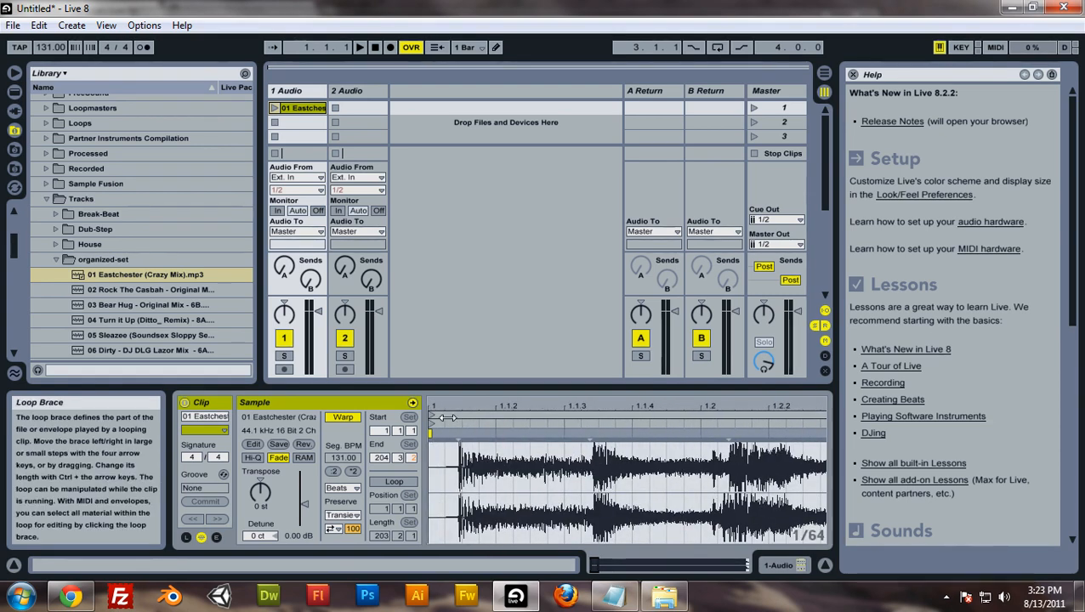
pyautogui.moveTo(448, 406); pyautogui.dragTo(449, 345)
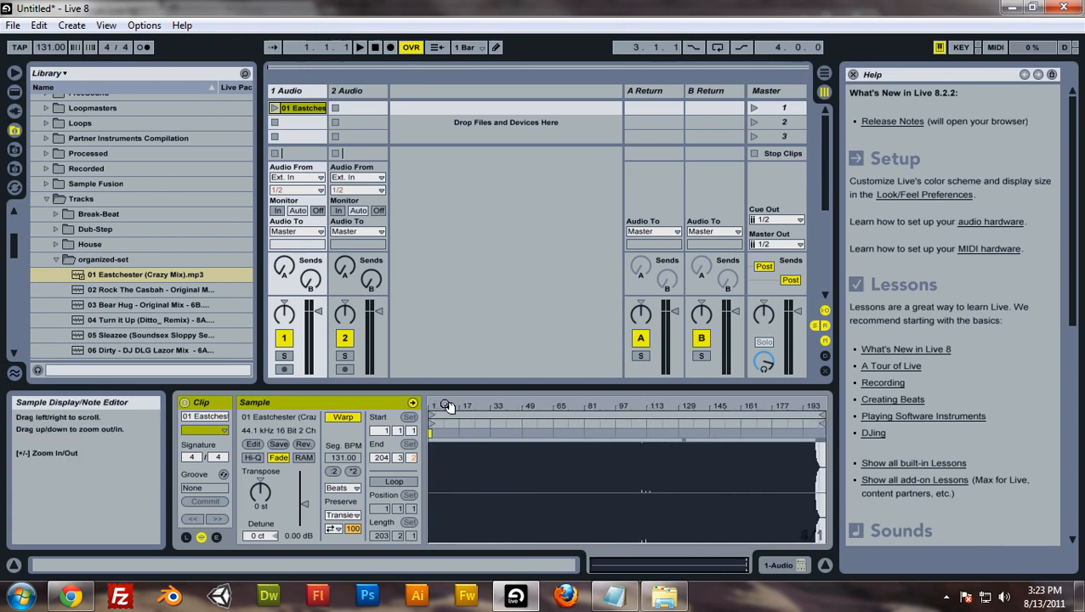
pyautogui.moveTo(449, 406)
pyautogui.mouseDown()
pyautogui.moveTo(455, 460)
pyautogui.moveTo(936, 459)
pyautogui.moveTo(448, 425)
pyautogui.mouseUp()
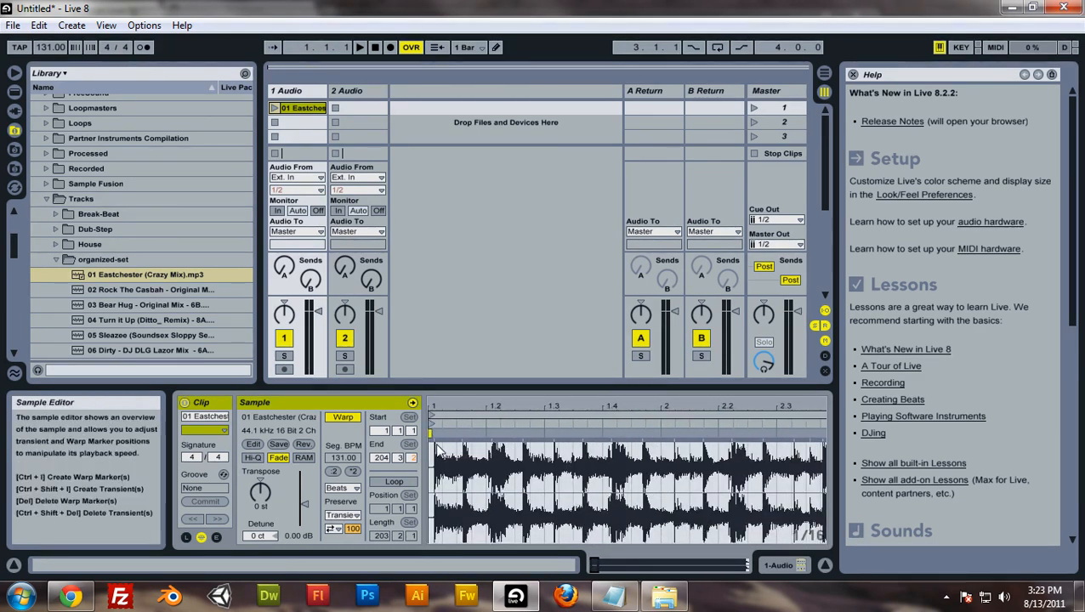
pyautogui.moveTo(438, 403); pyautogui.dragTo(438, 427)
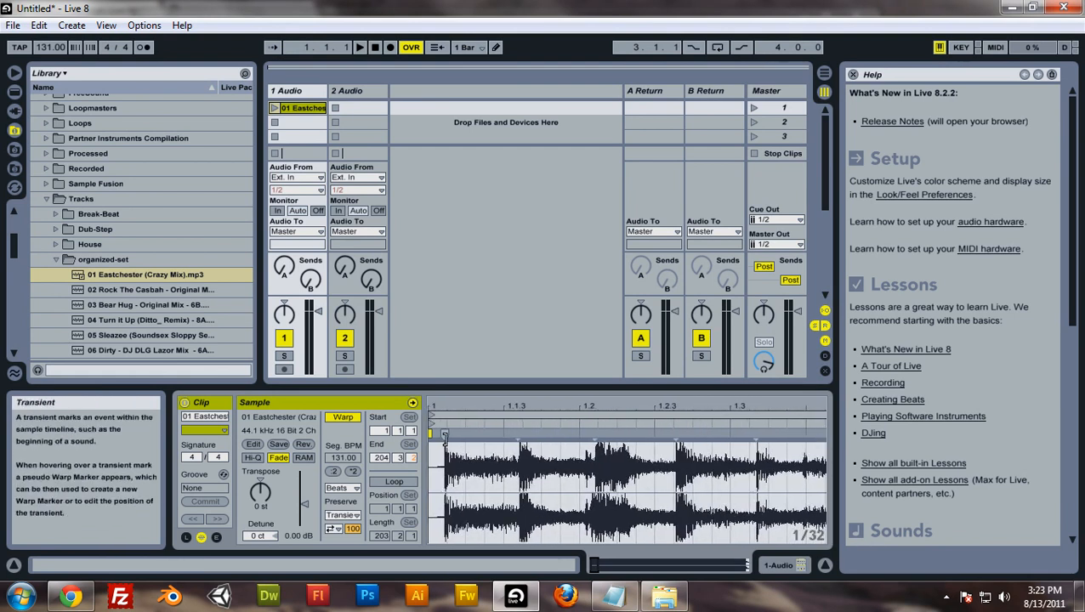
pyautogui.click(443, 435)
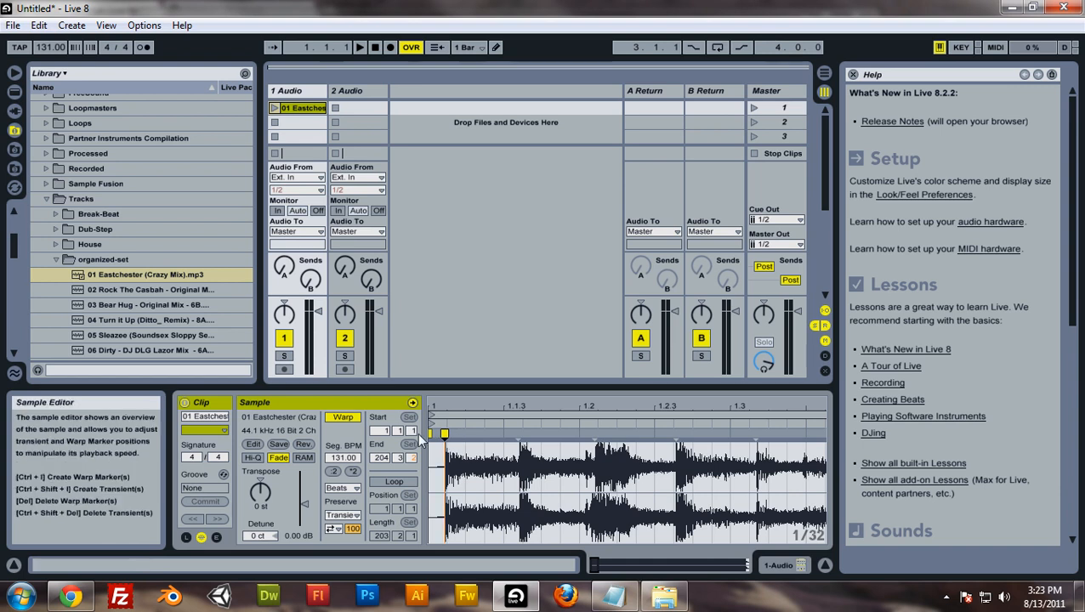
pyautogui.moveTo(444, 408)
pyautogui.mouseDown()
pyautogui.moveTo(456, 468)
pyautogui.moveTo(512, 476)
pyautogui.moveTo(518, 460)
pyautogui.mouseUp()
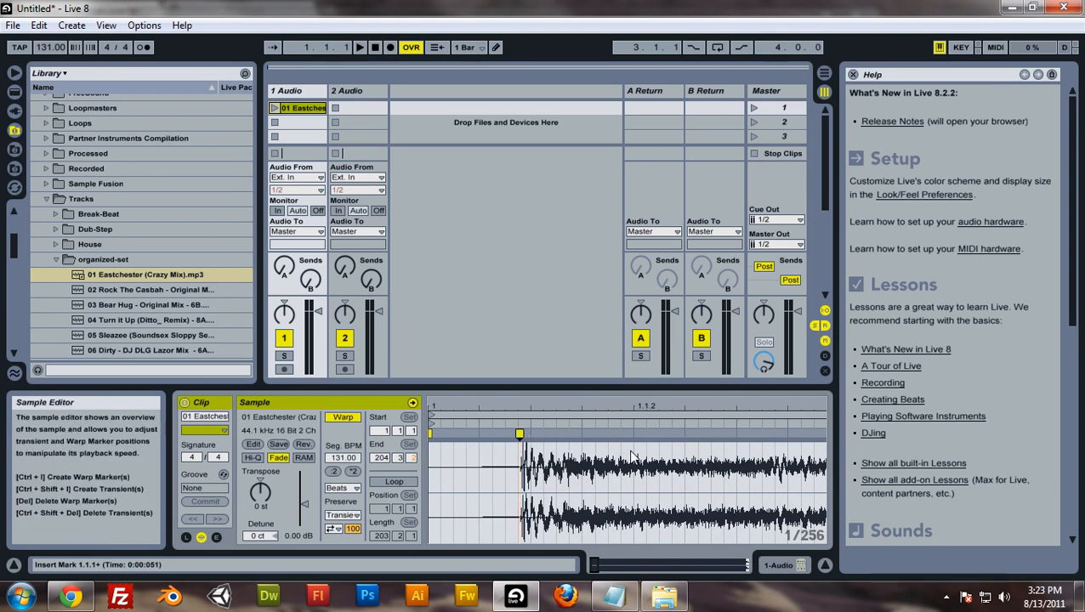
pyautogui.doubleClick(520, 435)
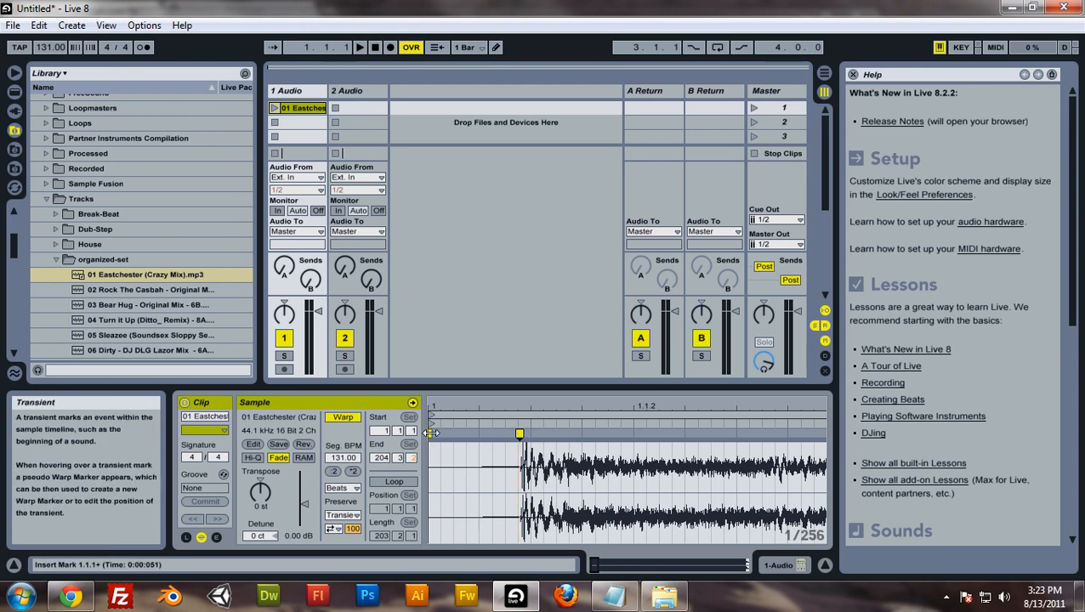
pyautogui.moveTo(520, 435)
pyautogui.mouseDown()
pyautogui.moveTo(431, 435)
pyautogui.moveTo(469, 383)
pyautogui.moveTo(454, 356)
pyautogui.mouseUp()
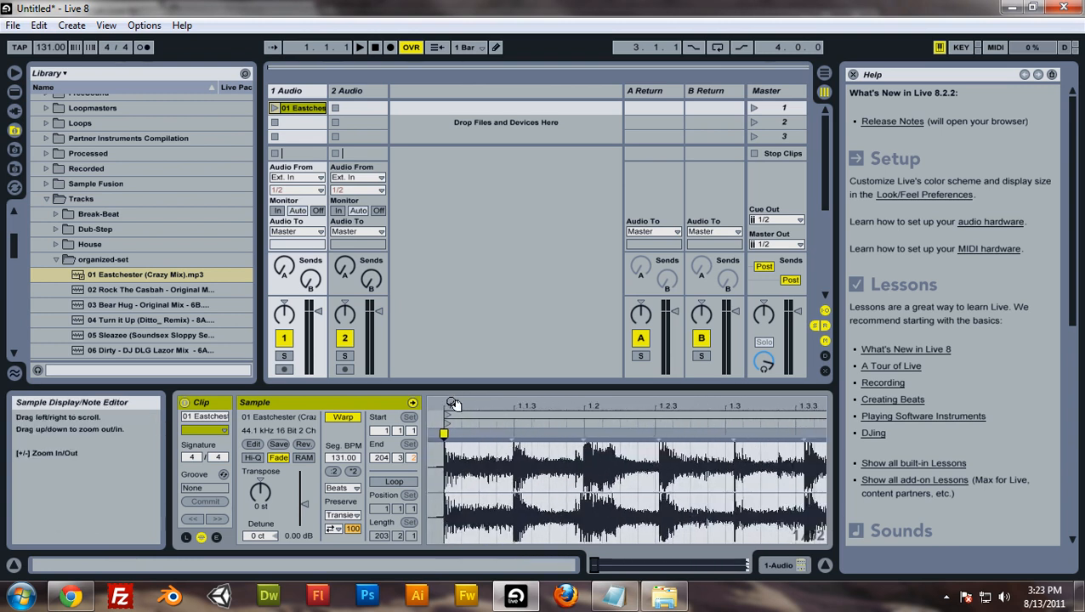
# Launch the Eastchester clip, lower track 1's volume slightly, and stop playback
pyautogui.click(274, 108)
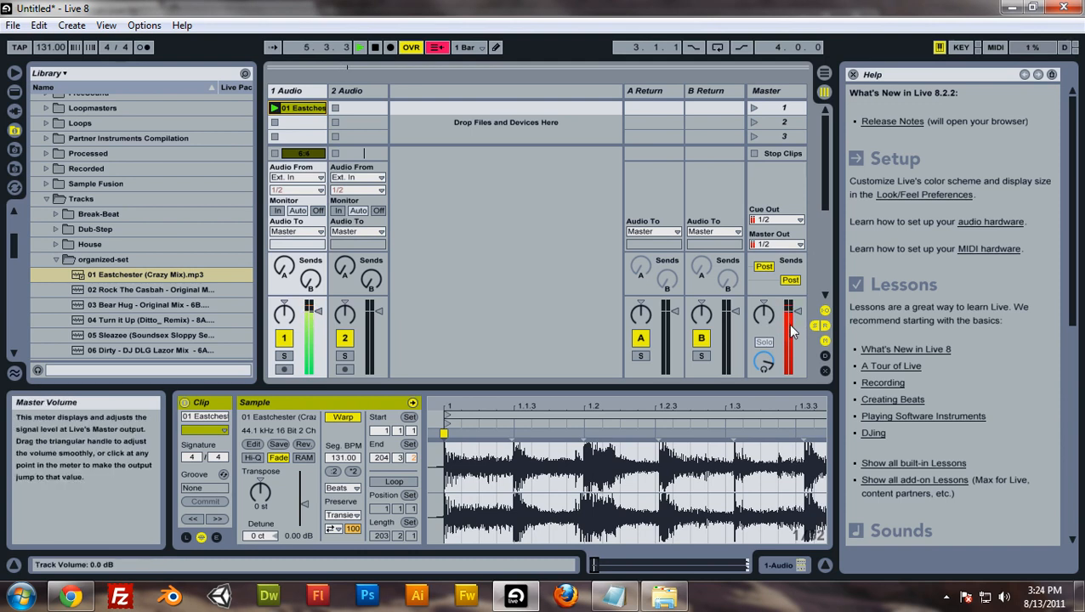
pyautogui.moveTo(318, 311); pyautogui.dragTo(318, 323)
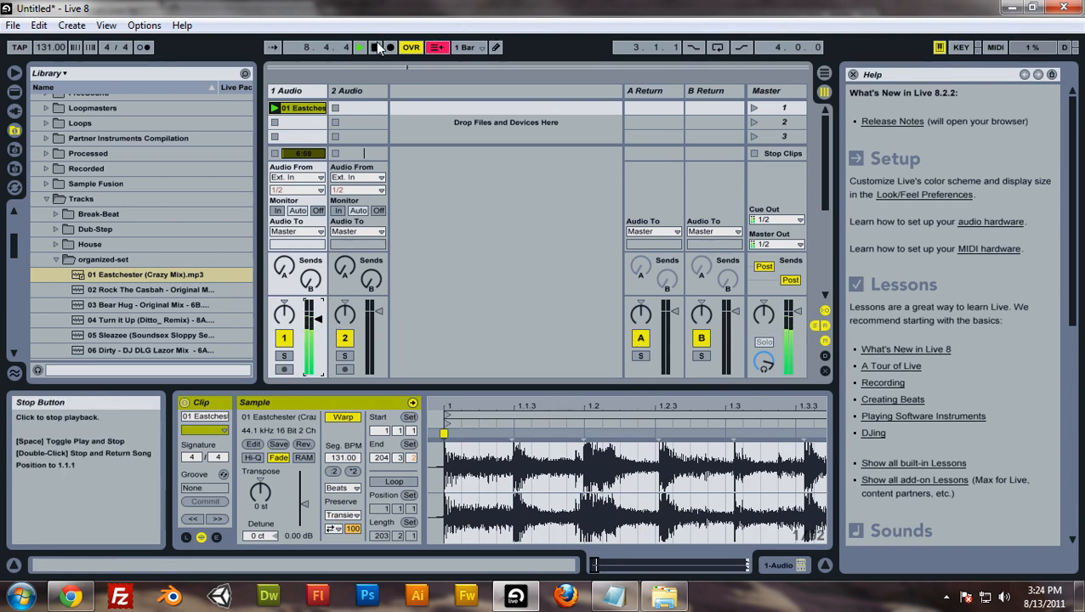
pyautogui.doubleClick(376, 47)
# Examine the first bars of the waveform, play the clip briefly to hear its timing, and stop
pyautogui.moveTo(565, 405)
pyautogui.mouseDown()
pyautogui.moveTo(565, 384)
pyautogui.moveTo(566, 401)
pyautogui.mouseUp()
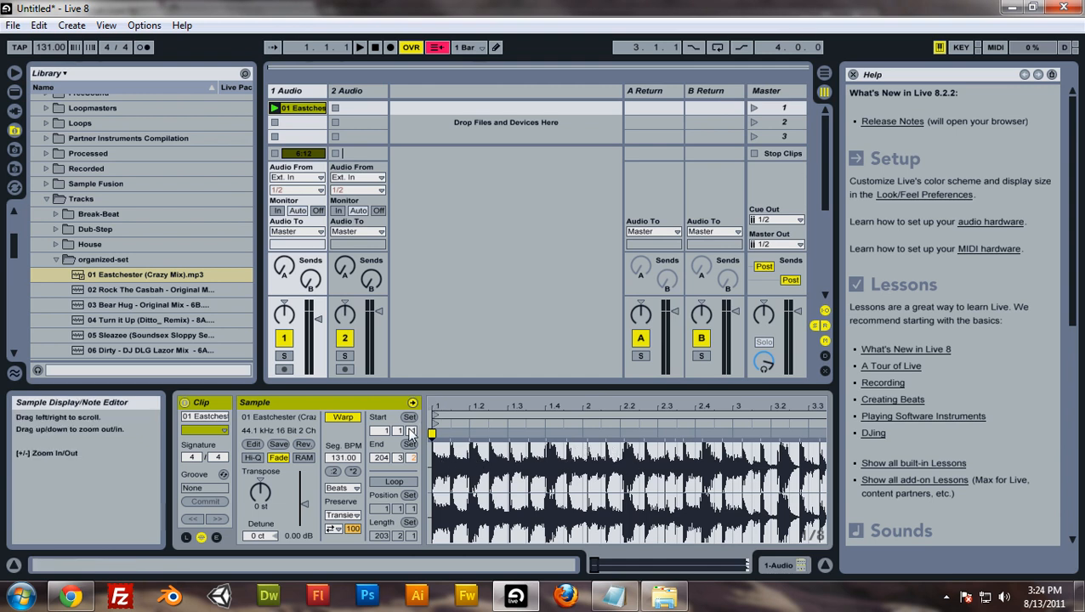
pyautogui.moveTo(434, 407); pyautogui.dragTo(449, 430)
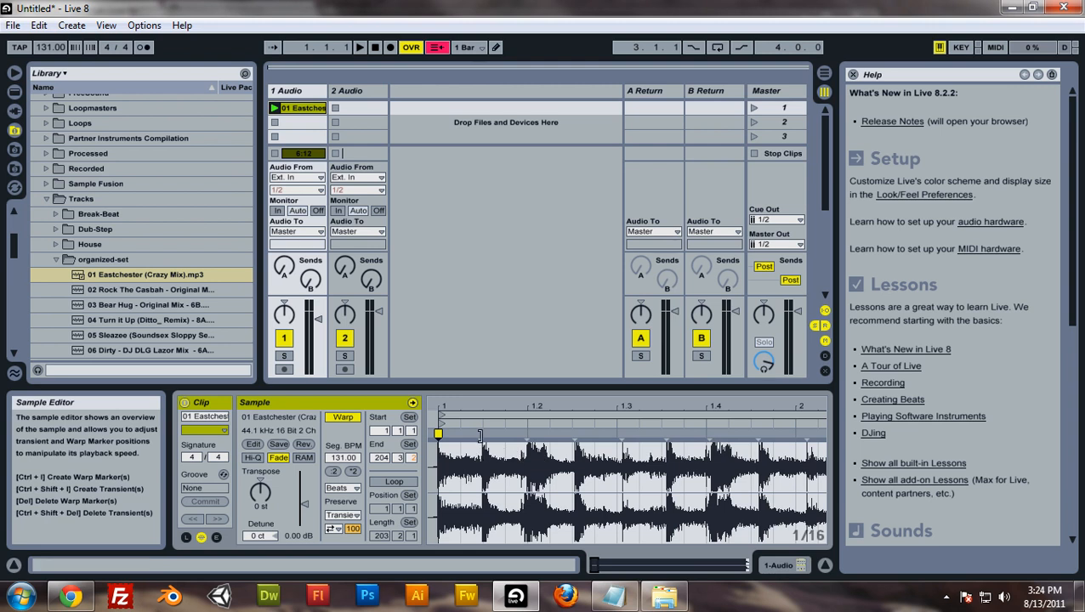
pyautogui.click(352, 50)
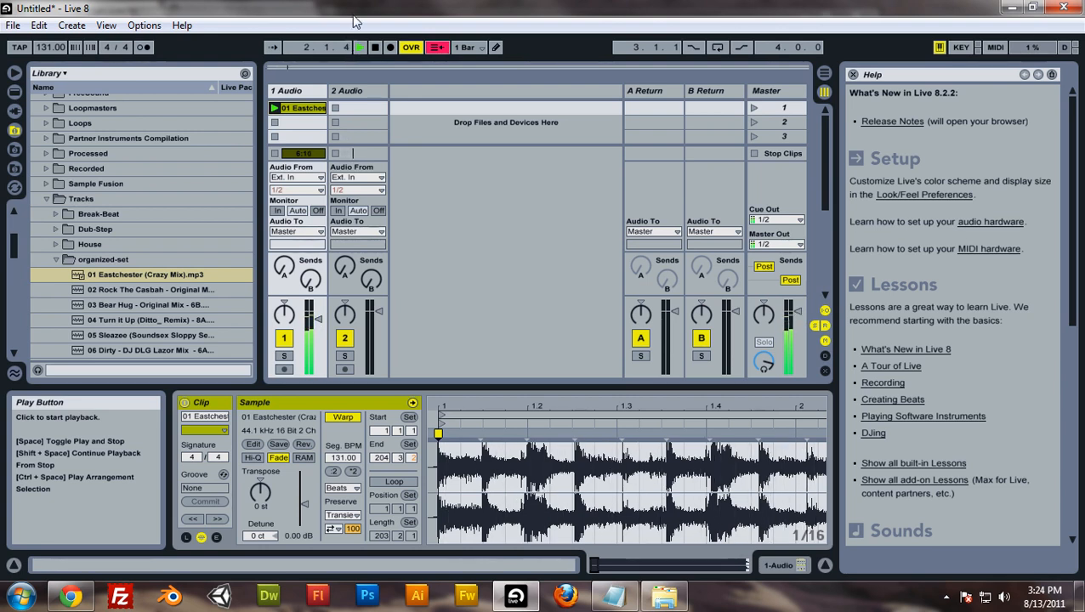
pyautogui.click(377, 47)
pyautogui.click(380, 48)
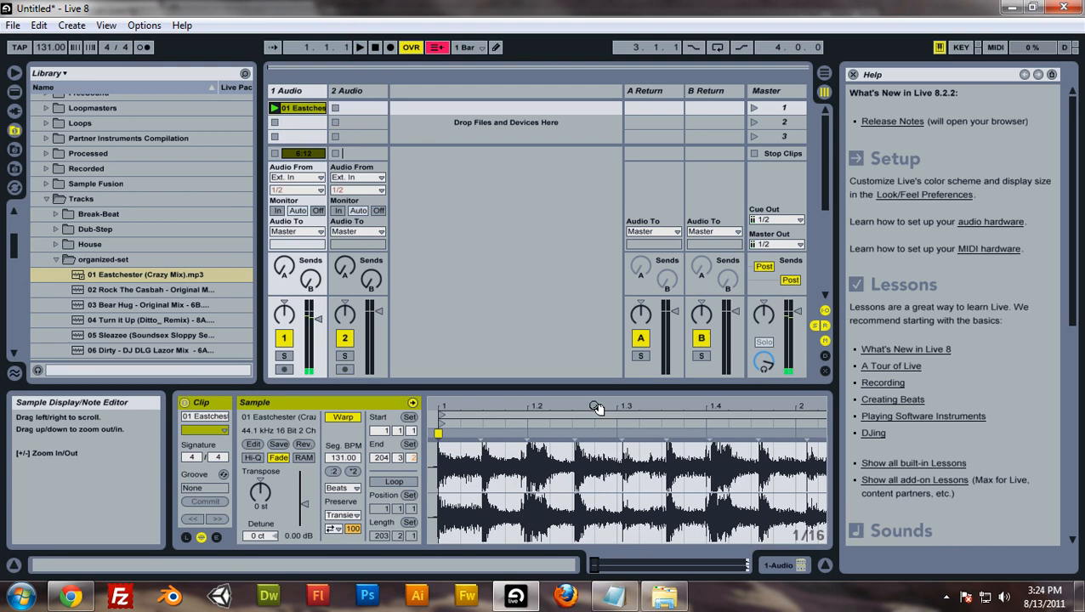
# Warp the transient near 1.4 onto the grid, and replace that trial marker with one on the downbeat of bar 2
pyautogui.doubleClick(711, 438)
pyautogui.moveTo(711, 438); pyautogui.dragTo(705, 439)
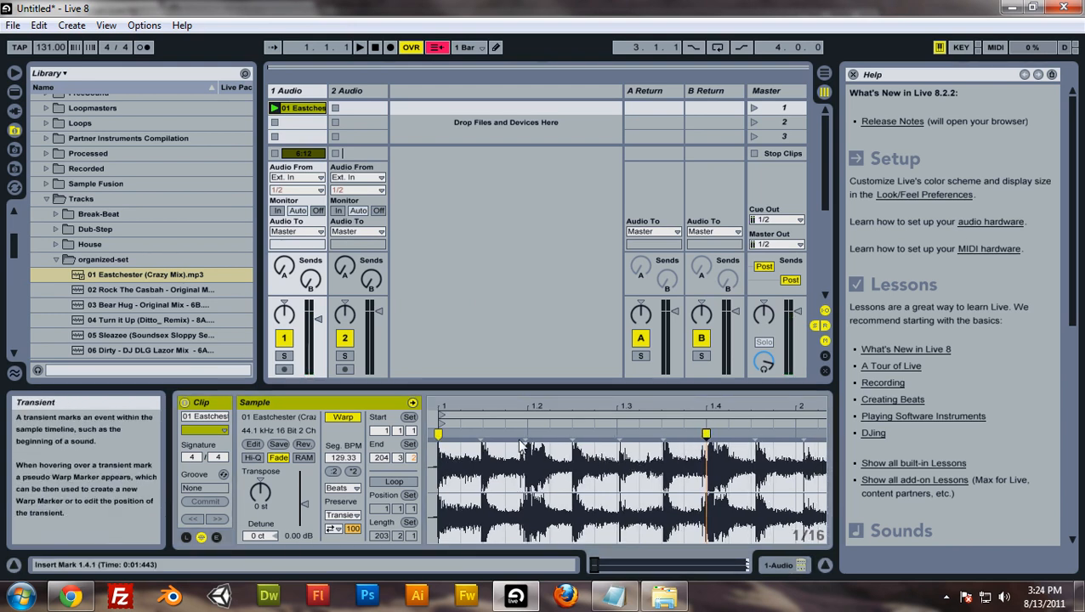
pyautogui.moveTo(553, 410); pyautogui.dragTo(553, 366)
pyautogui.click(548, 423)
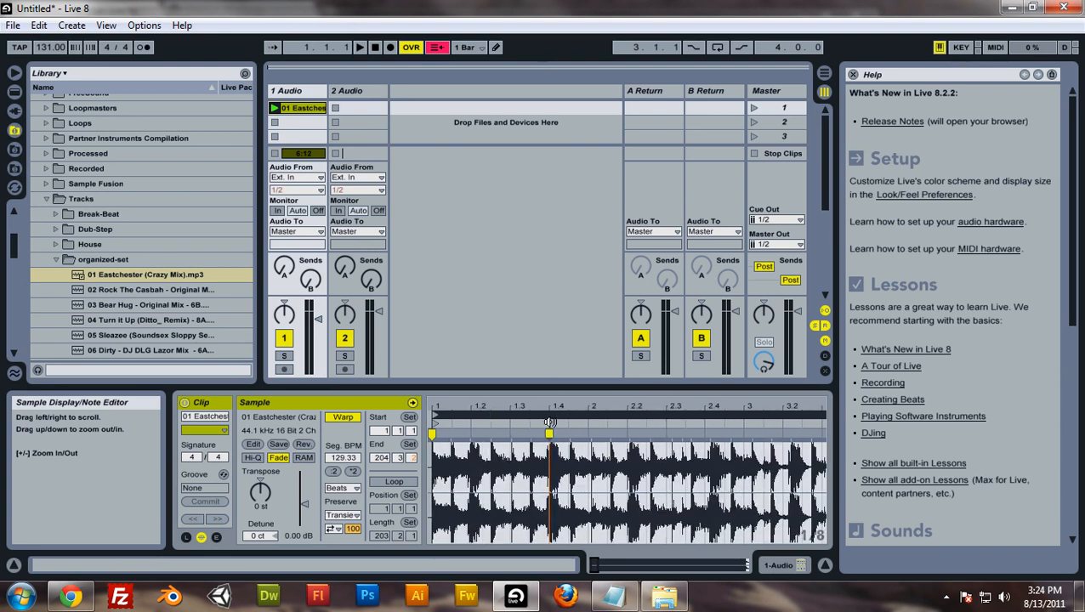
pyautogui.moveTo(592, 435); pyautogui.dragTo(605, 391)
pyautogui.click(548, 438)
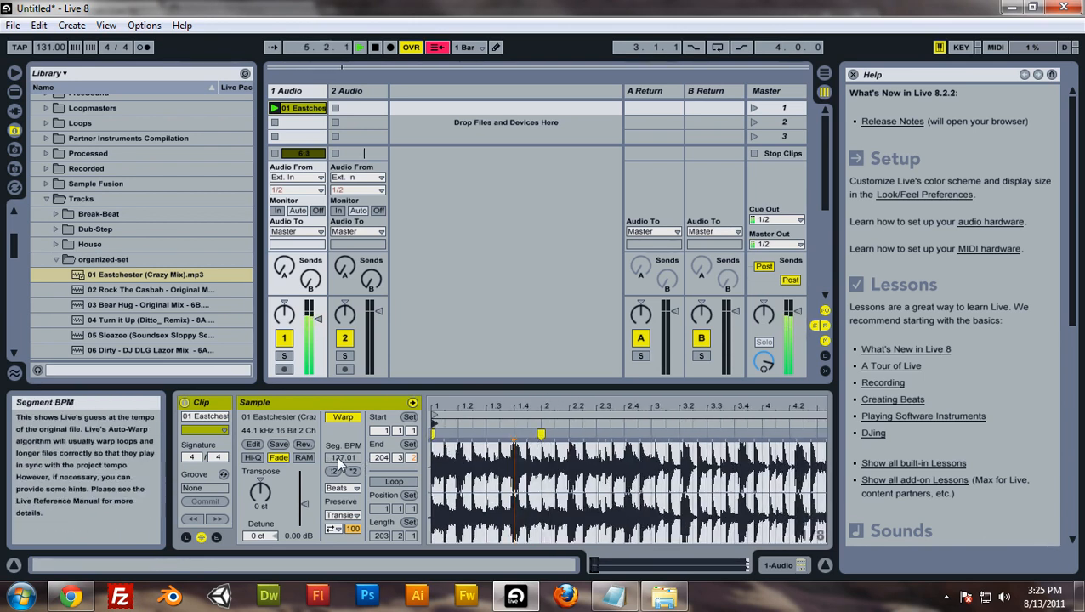
# Try shifting the bar 2 warp marker off its beat during playback, return it to bar 2, and stop the song
pyautogui.moveTo(540, 435); pyautogui.dragTo(579, 431)
pyautogui.moveTo(569, 433); pyautogui.dragTo(542, 433)
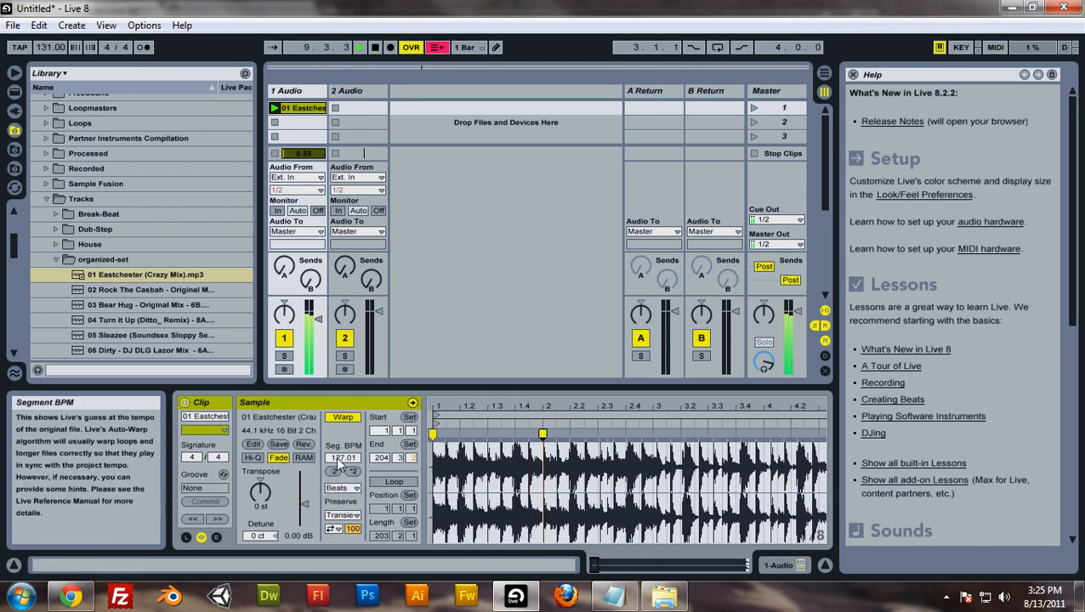
pyautogui.click(372, 47)
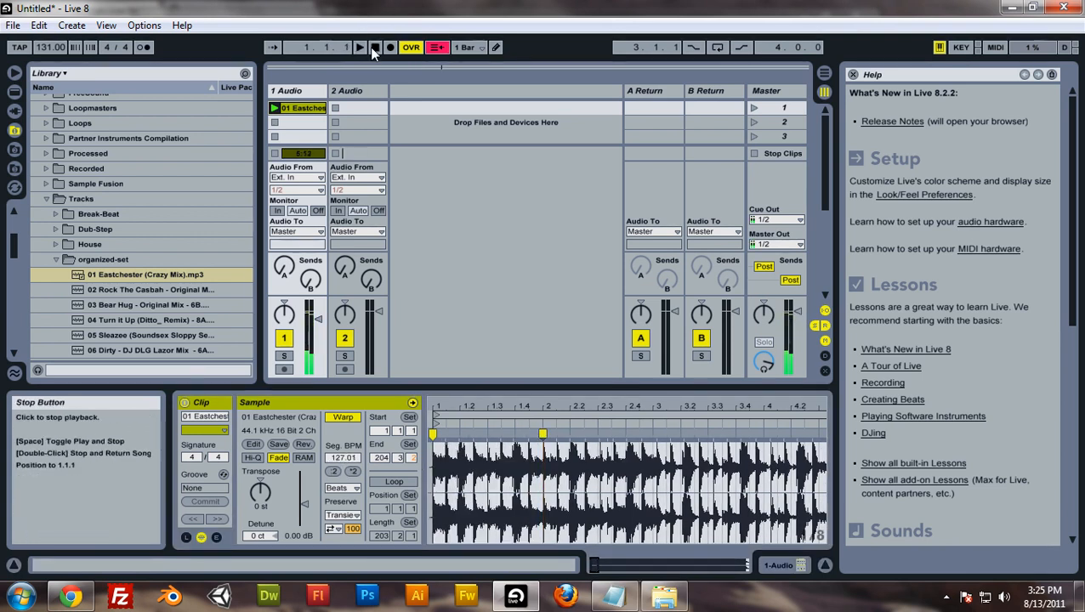
# Replace the bar 2 warp marker with one on the song's last beat near bar 192.4, and set the segment tempo to 127.00 BPM
pyautogui.doubleClick(543, 433)
pyautogui.moveTo(600, 407); pyautogui.dragTo(600, 289)
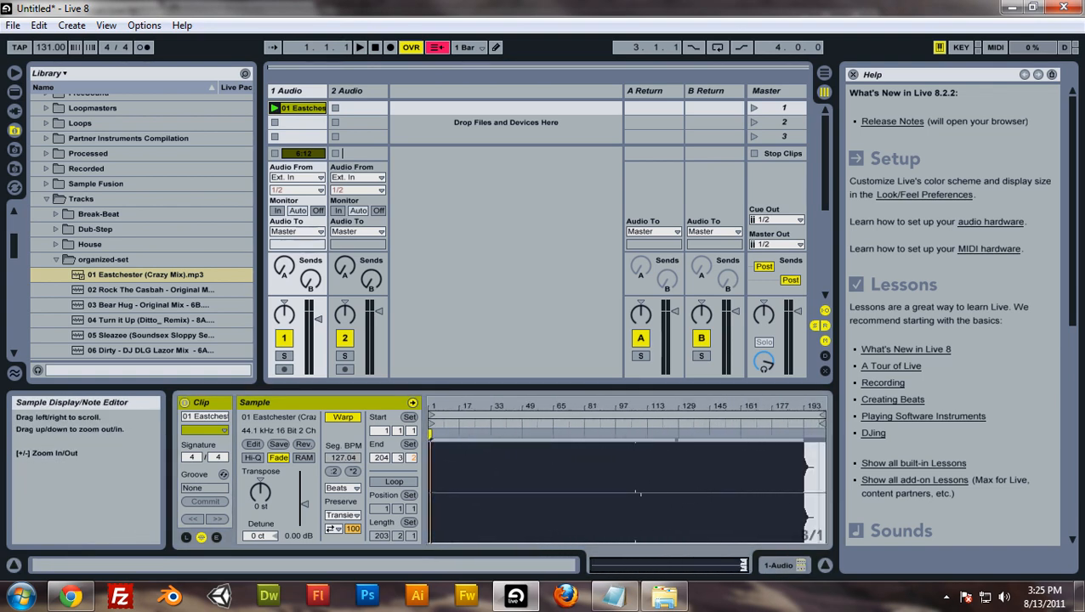
pyautogui.moveTo(814, 405); pyautogui.dragTo(640, 503)
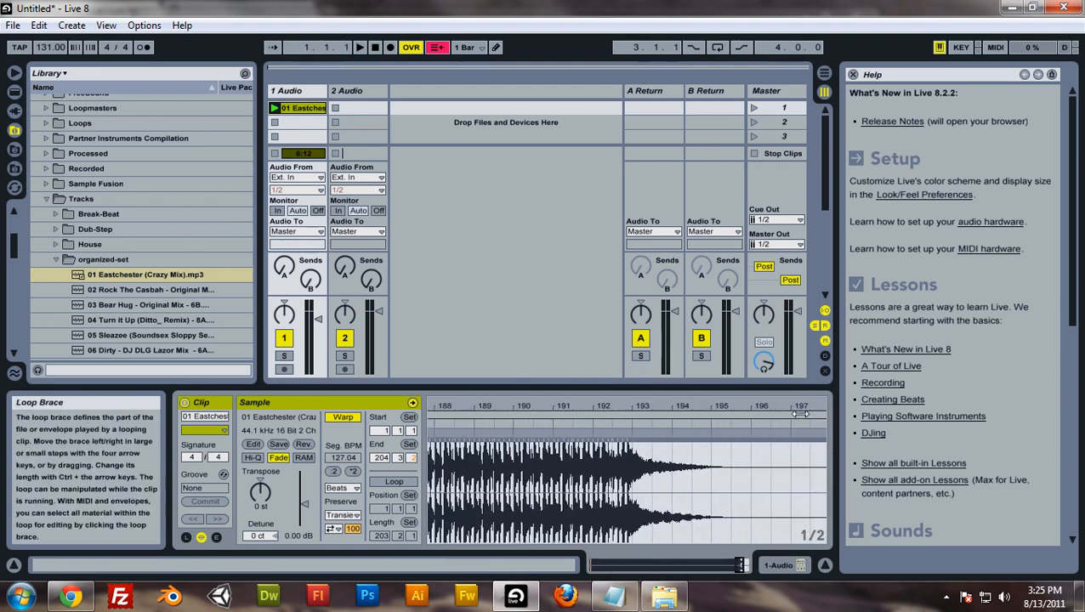
pyautogui.doubleClick(627, 434)
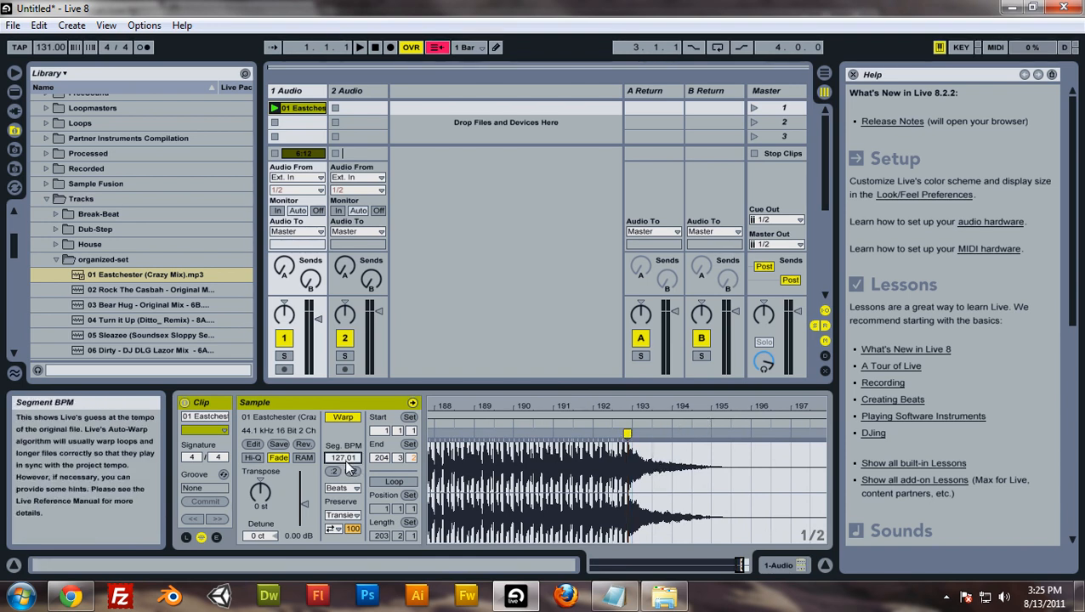
pyautogui.moveTo(344, 460); pyautogui.dragTo(344, 459)
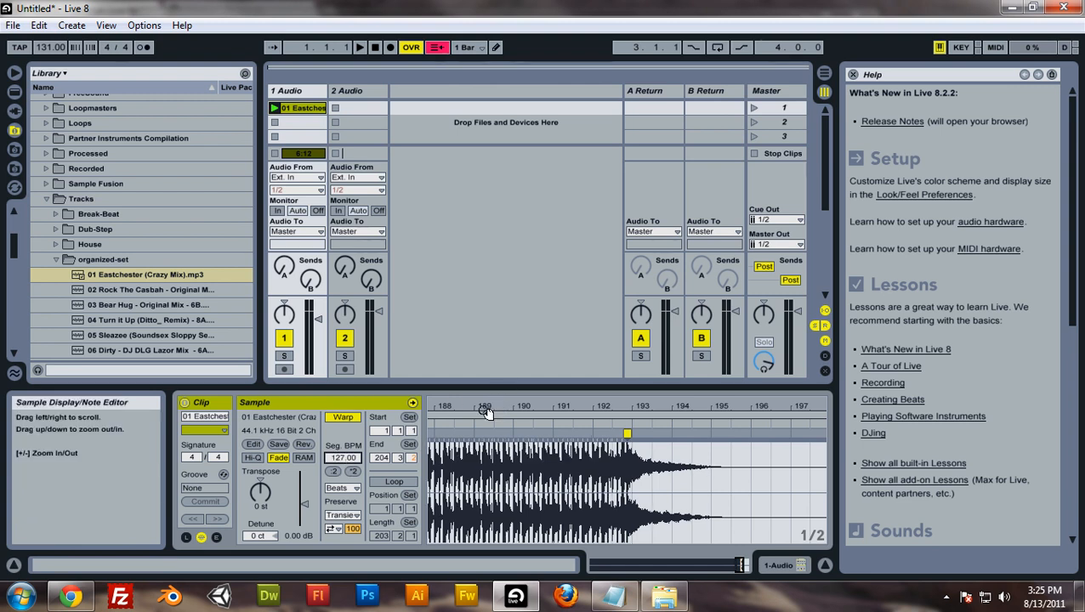
# Play the clip from the beginning, check its beats against the grid up to about bar 7, and stop playback
pyautogui.moveTo(486, 409); pyautogui.dragTo(486, 353)
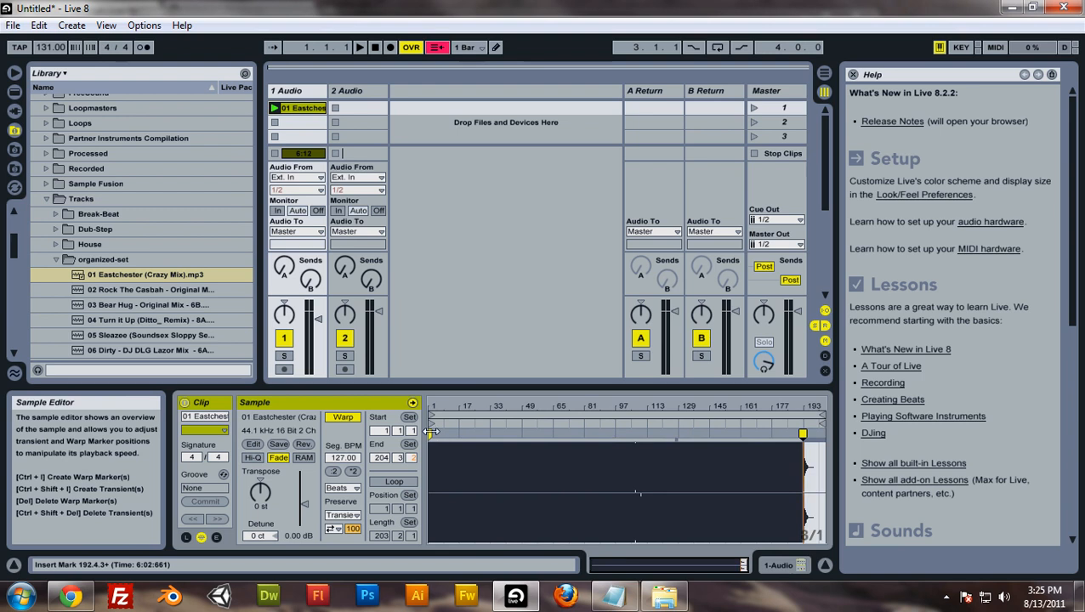
pyautogui.moveTo(456, 406); pyautogui.dragTo(823, 407)
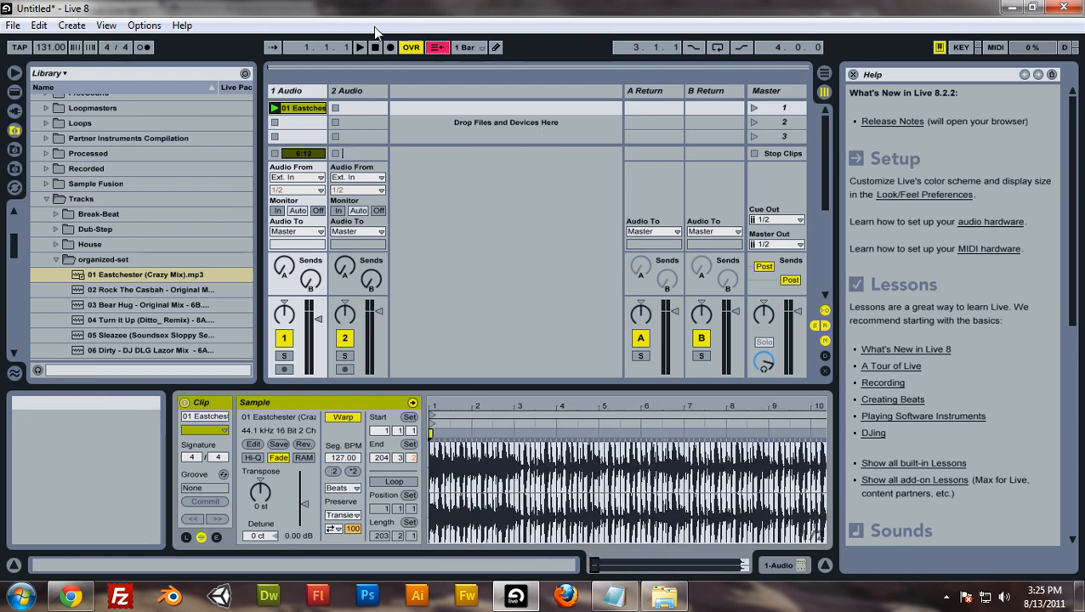
pyautogui.click(359, 47)
pyautogui.moveTo(477, 410); pyautogui.dragTo(366, 455)
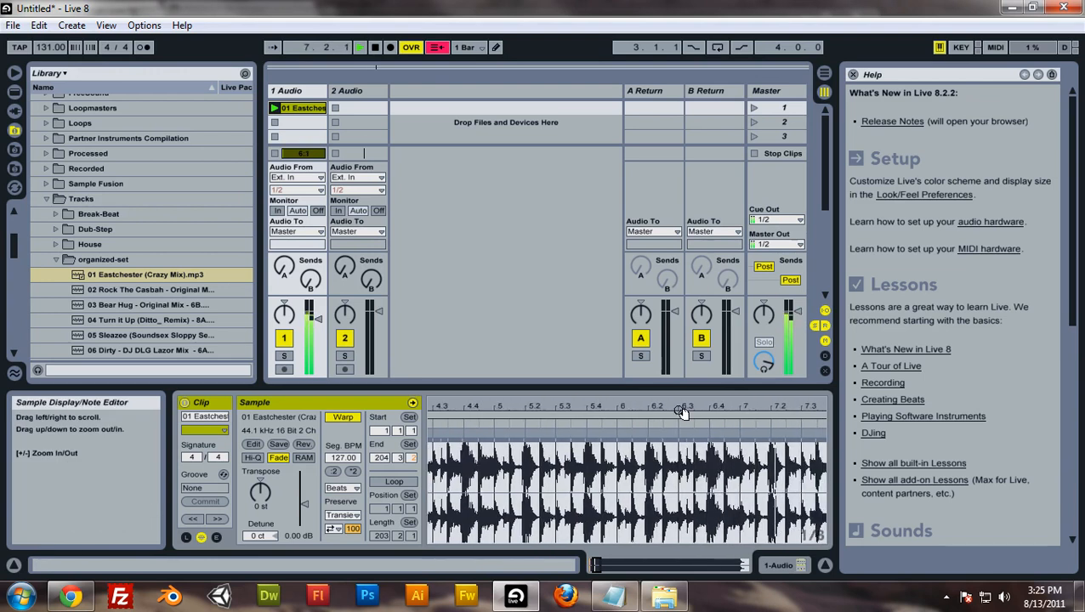
pyautogui.click(374, 47)
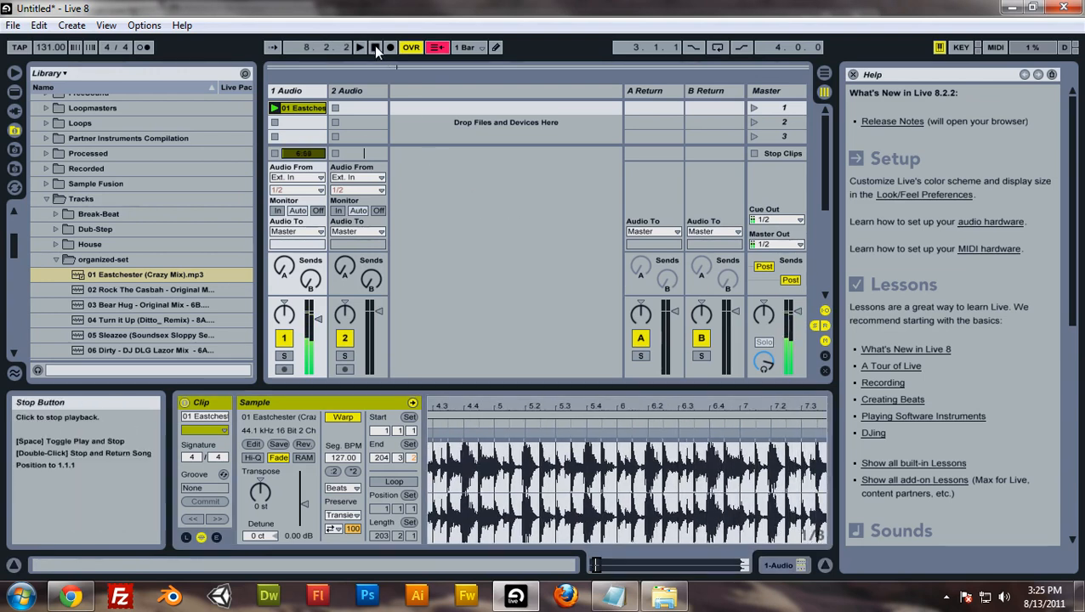
# Add a warp marker on the transient near 2.4 and align it with 2.4.1
pyautogui.moveTo(593, 485); pyautogui.dragTo(713, 408)
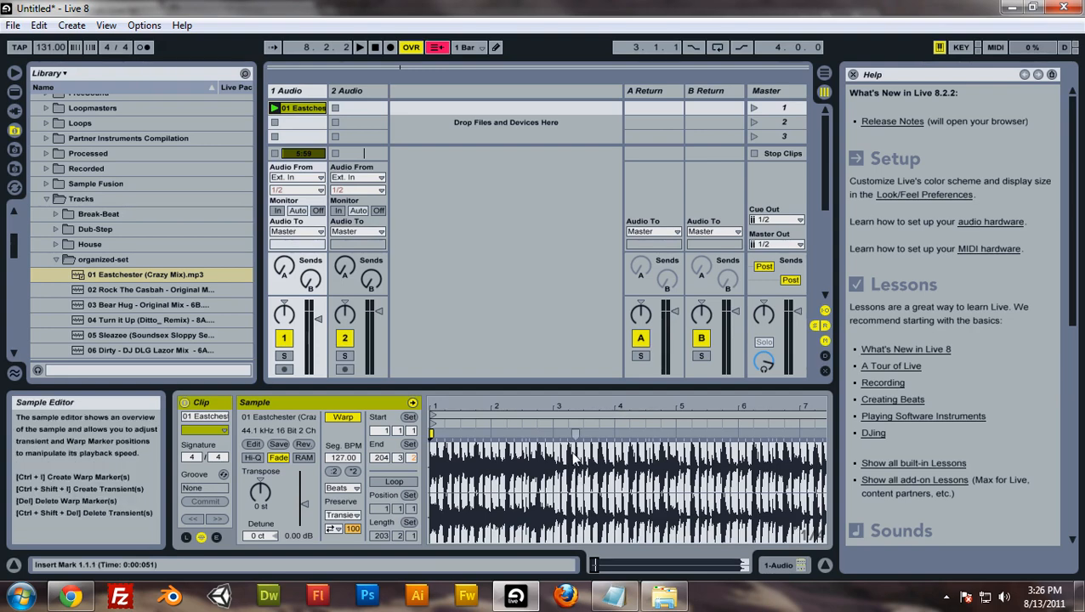
pyautogui.moveTo(569, 403); pyautogui.dragTo(757, 456)
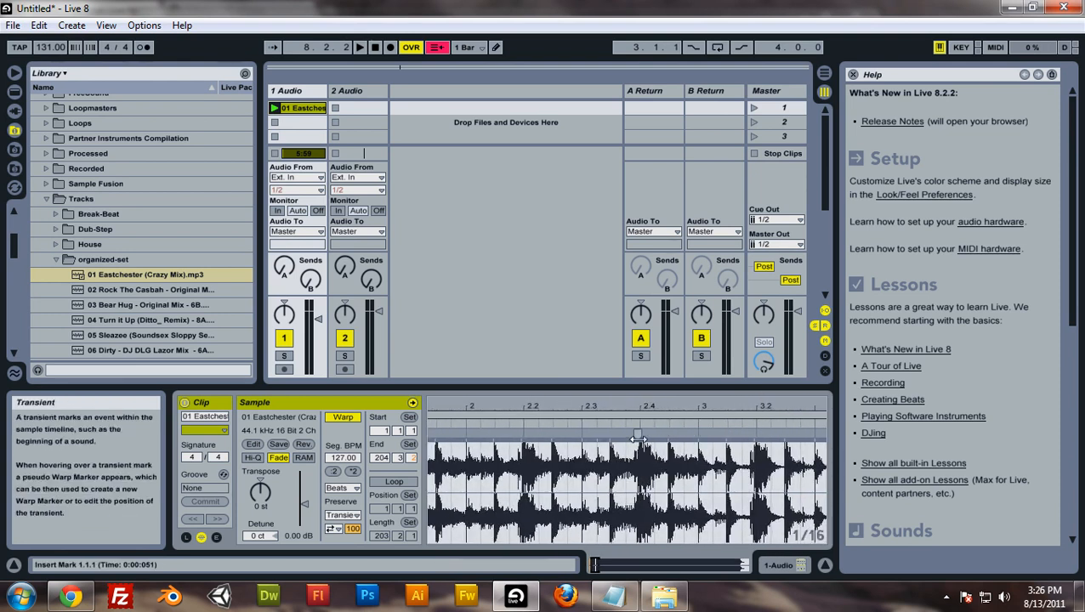
pyautogui.moveTo(638, 439); pyautogui.dragTo(640, 437)
pyautogui.moveTo(510, 410); pyautogui.dragTo(472, 385)
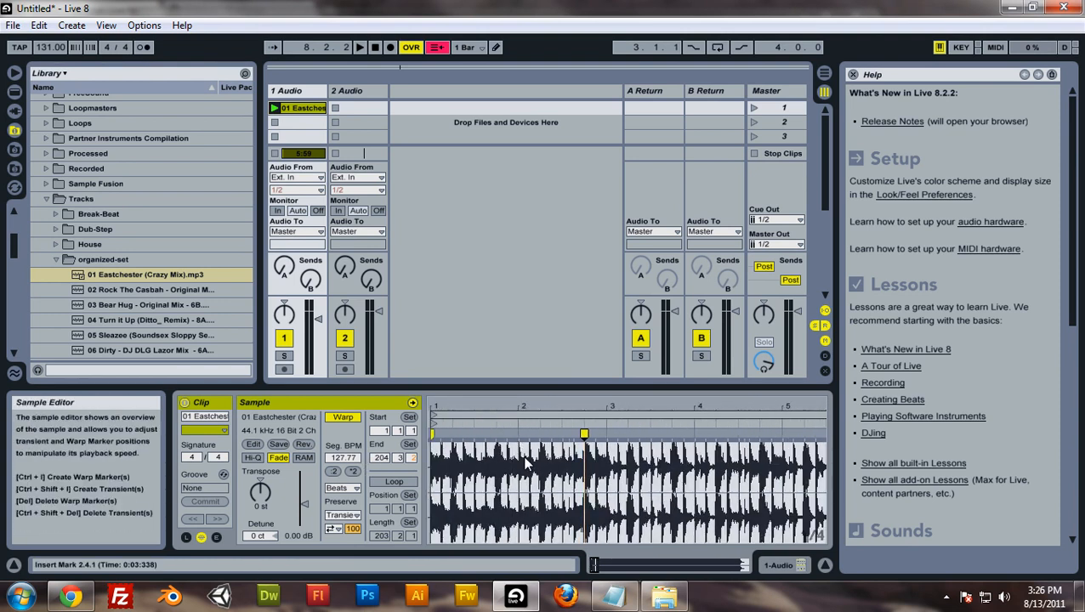
pyautogui.moveTo(657, 409); pyautogui.dragTo(489, 516)
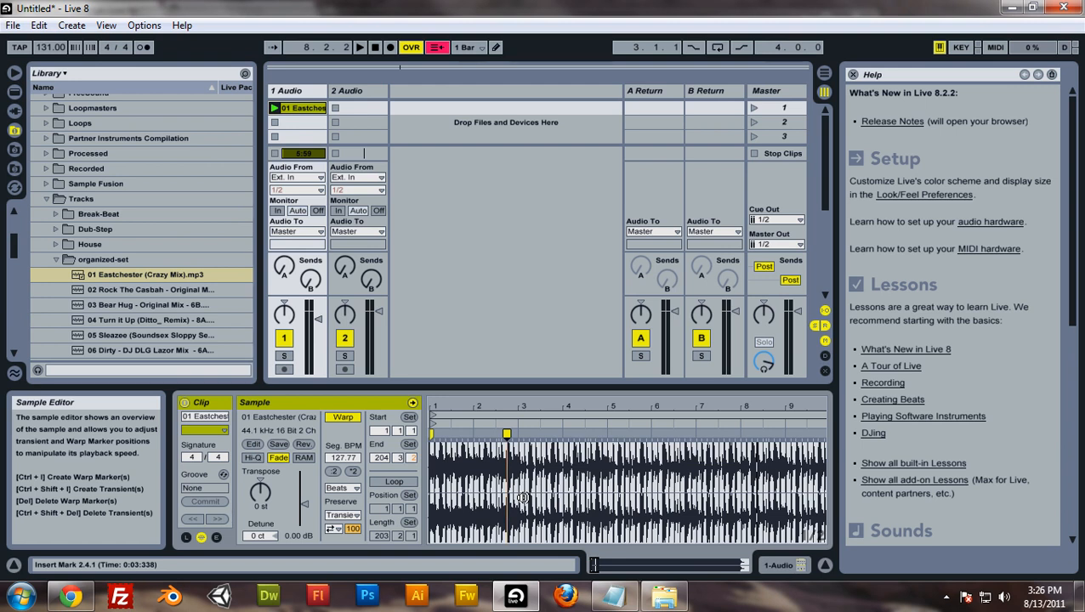
# Examine the warp marker at 2.4.1 up close, play the song from the beginning to check its beats against the grid, and stop playback
pyautogui.moveTo(516, 411); pyautogui.dragTo(726, 446)
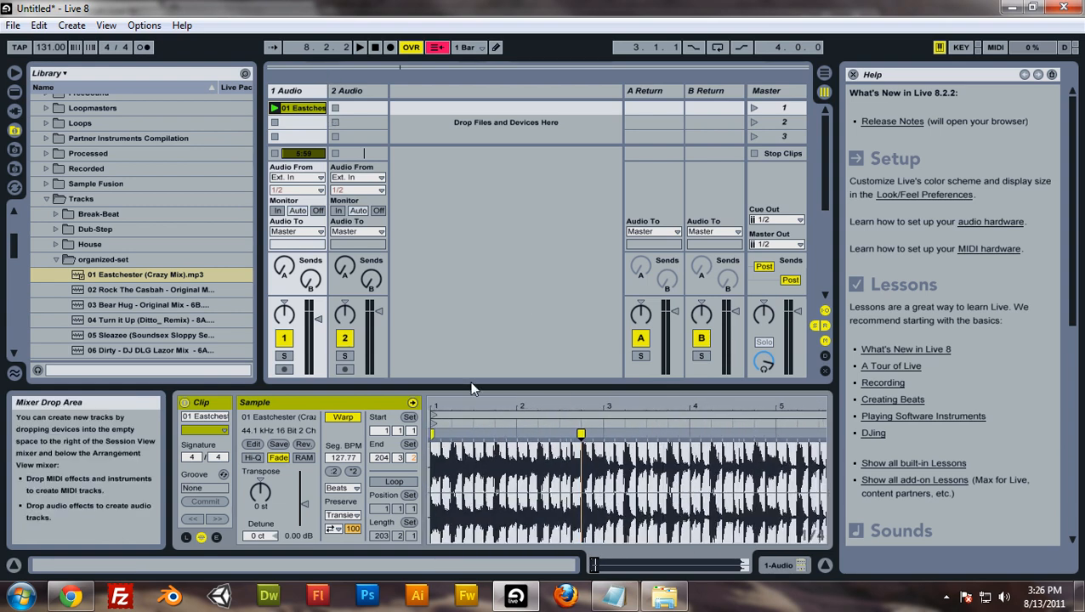
pyautogui.moveTo(570, 411); pyautogui.dragTo(587, 463)
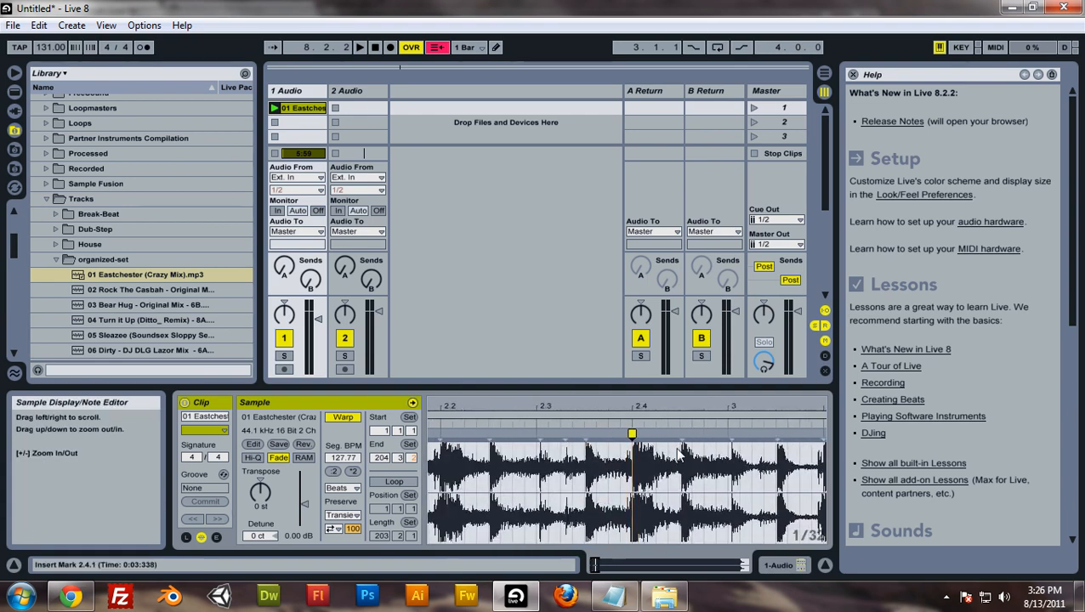
pyautogui.moveTo(627, 412); pyautogui.dragTo(742, 363)
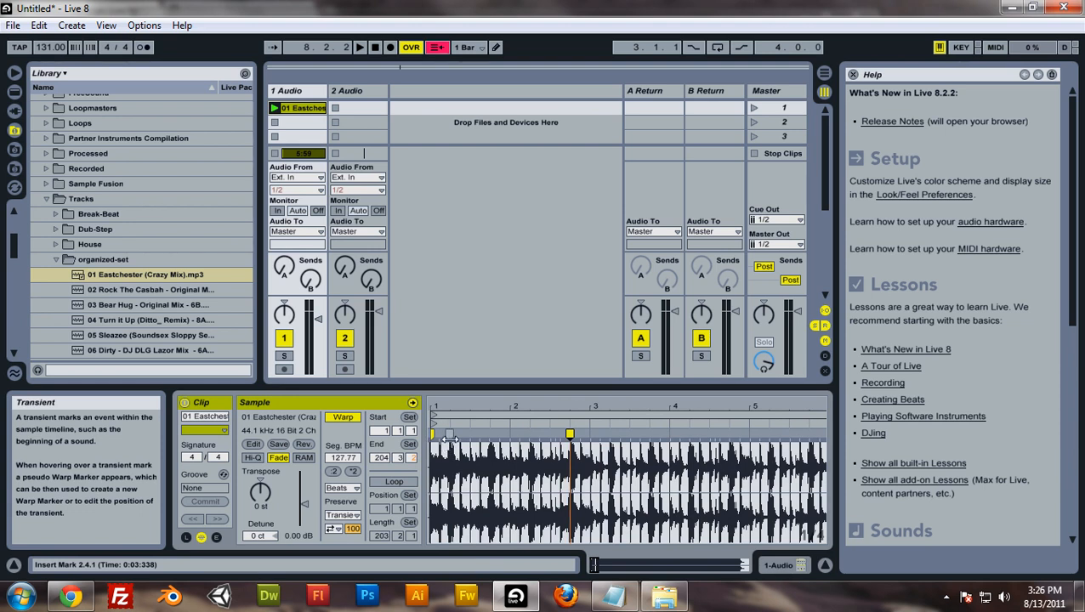
pyautogui.click(360, 48)
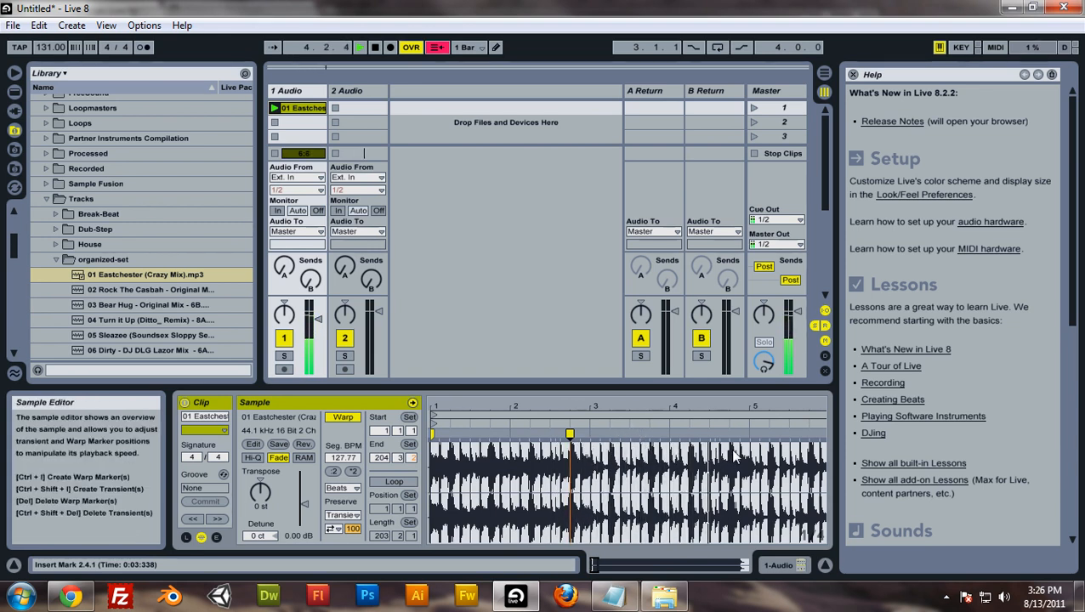
pyautogui.moveTo(773, 408); pyautogui.dragTo(580, 382)
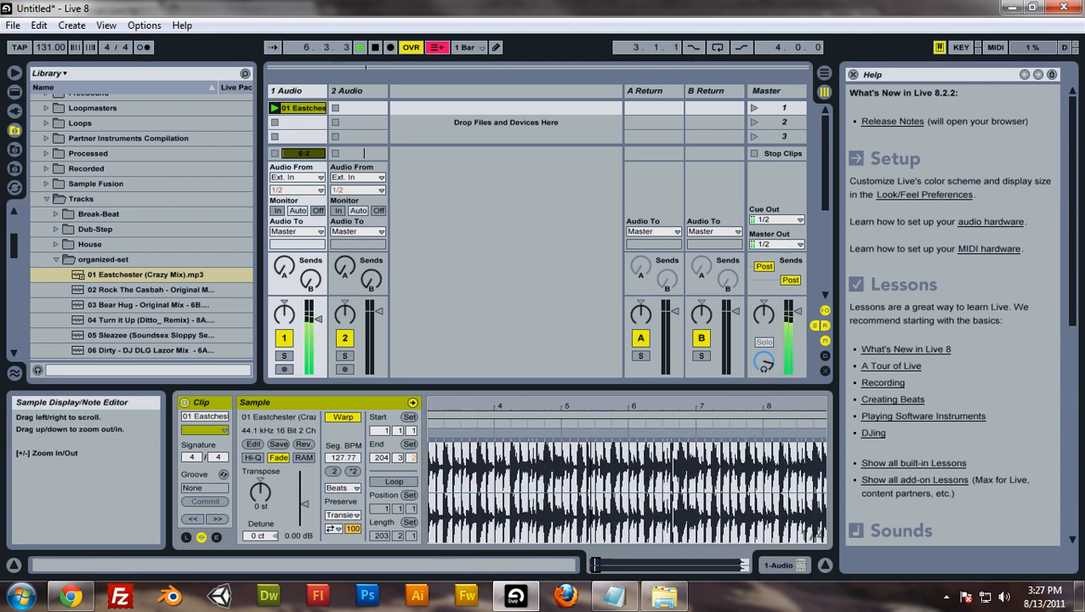
pyautogui.click(375, 48)
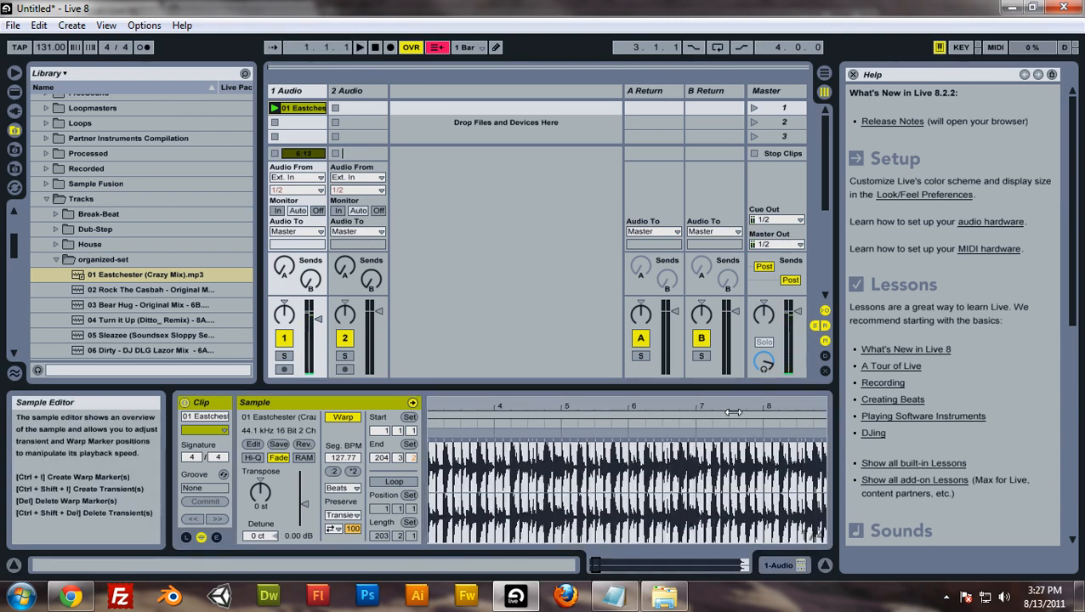
# Play the song while lowering the set tempo to 84.00 BPM, return the tempo to 131.00 BPM, and stop playback
pyautogui.moveTo(733, 408)
pyautogui.mouseDown()
pyautogui.moveTo(734, 323)
pyautogui.moveTo(464, 409)
pyautogui.mouseUp()
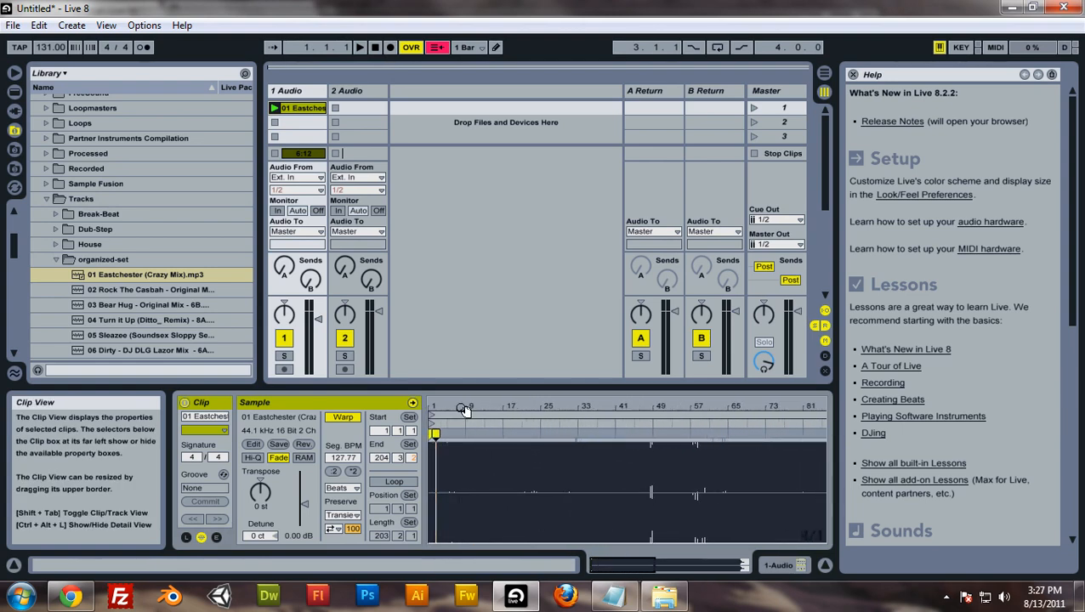
pyautogui.click(357, 49)
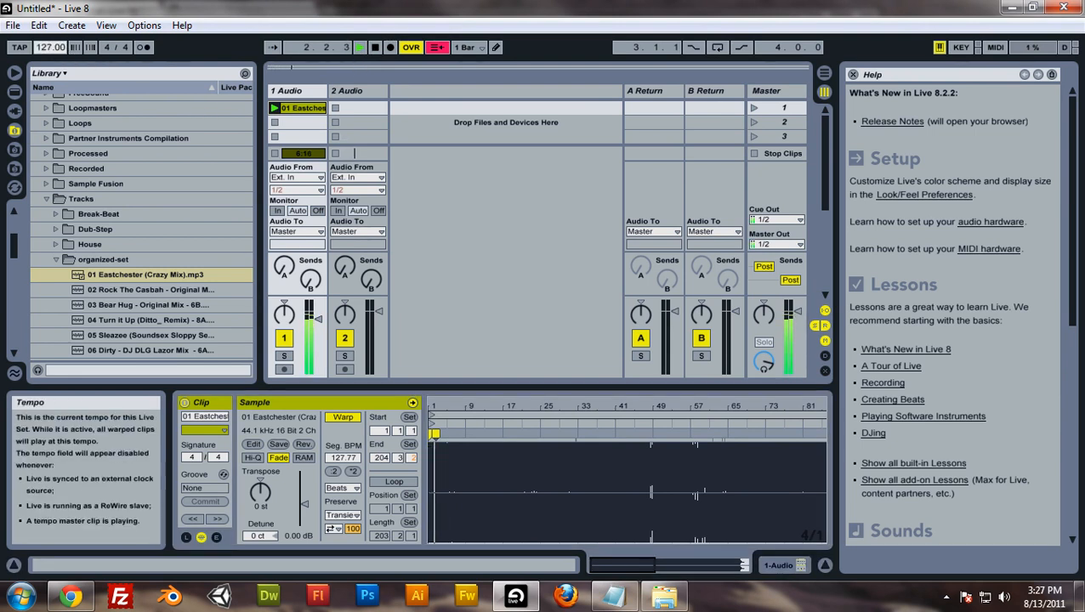
pyautogui.moveTo(50, 48); pyautogui.dragTo(49, 58)
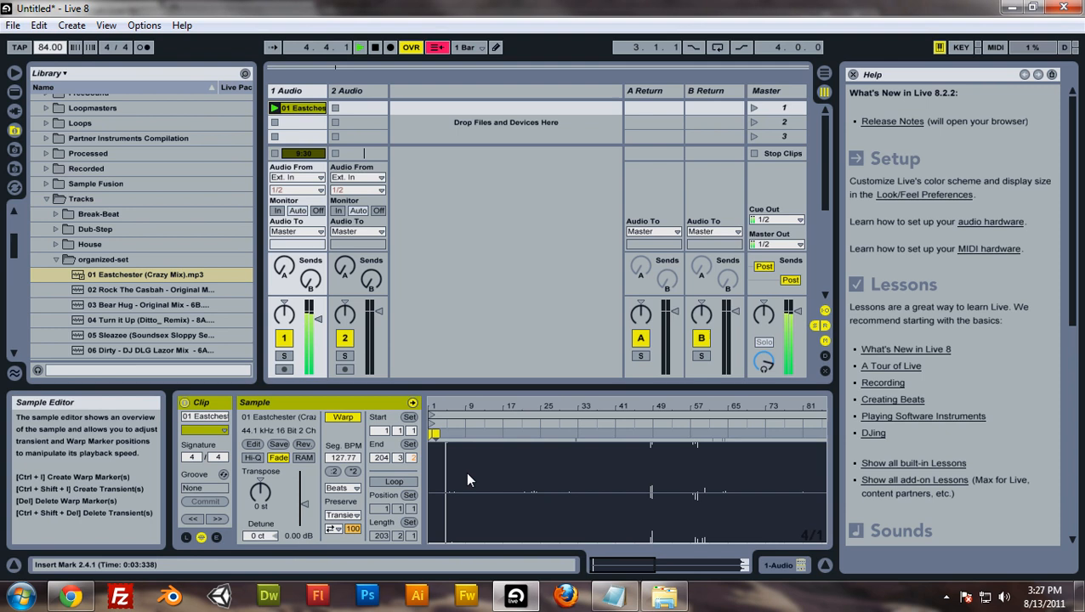
pyautogui.moveTo(51, 49); pyautogui.dragTo(51, 23)
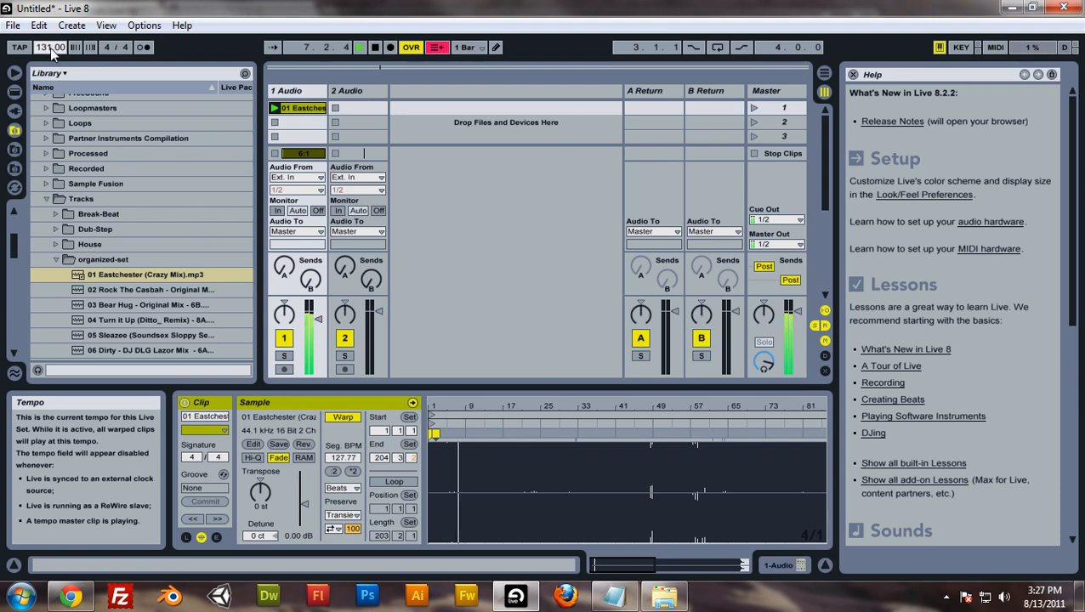
pyautogui.click(375, 46)
pyautogui.moveTo(436, 403); pyautogui.dragTo(436, 507)
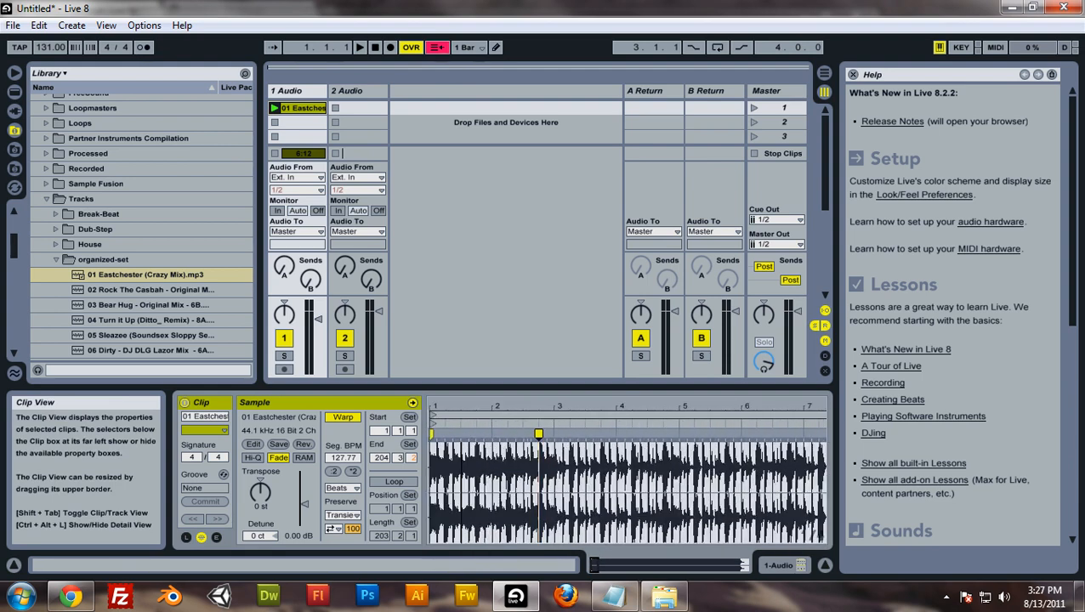
pyautogui.moveTo(526, 404); pyautogui.dragTo(526, 373)
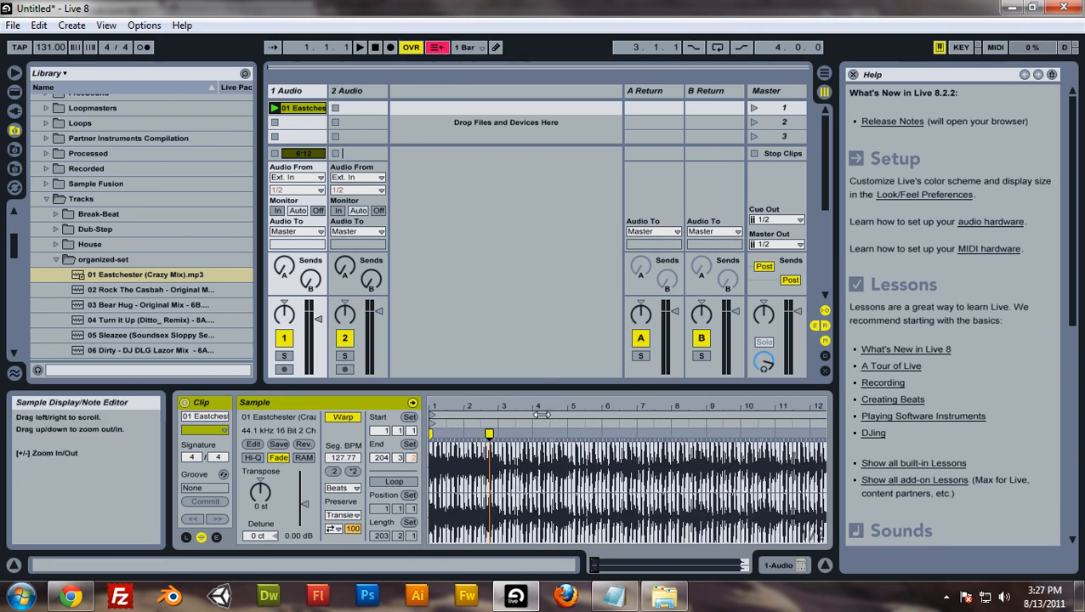
pyautogui.moveTo(542, 414); pyautogui.dragTo(542, 406)
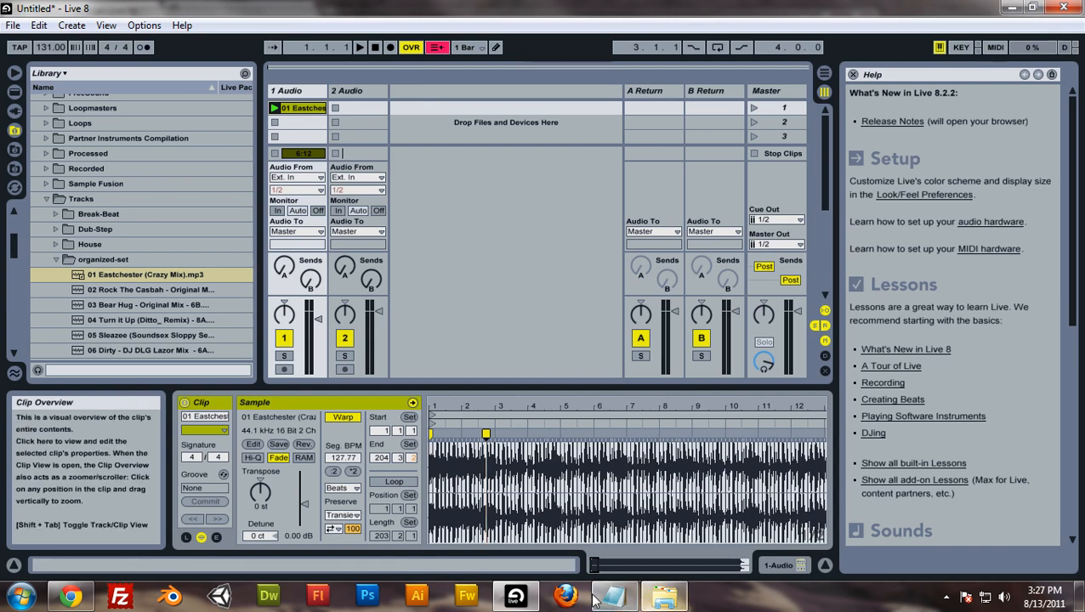
pyautogui.click(665, 597)
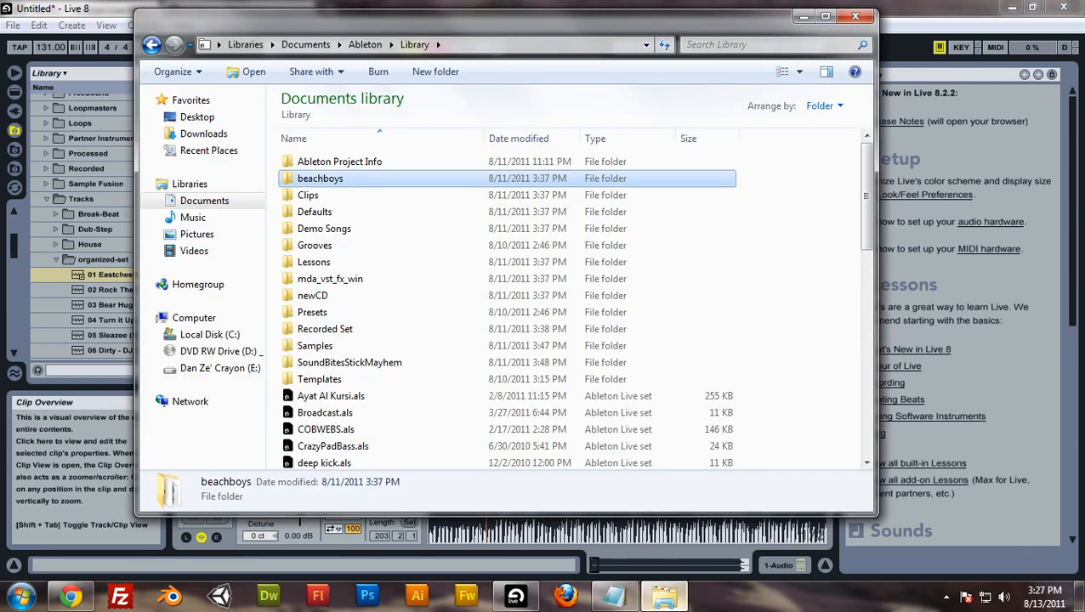
pyautogui.click(666, 598)
pyautogui.click(946, 599)
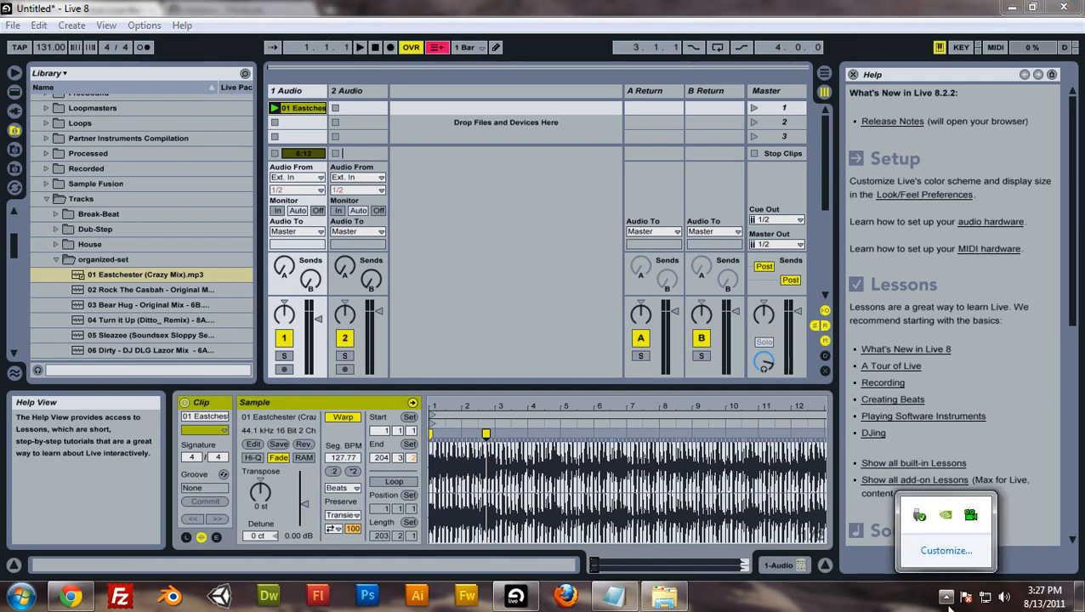